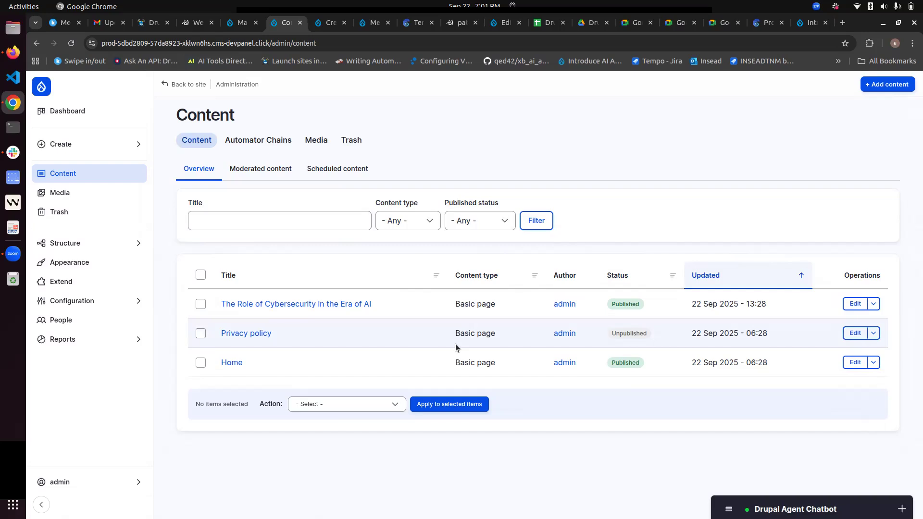
Step: Start creating a new Basic page
mouse_move(121, 148)
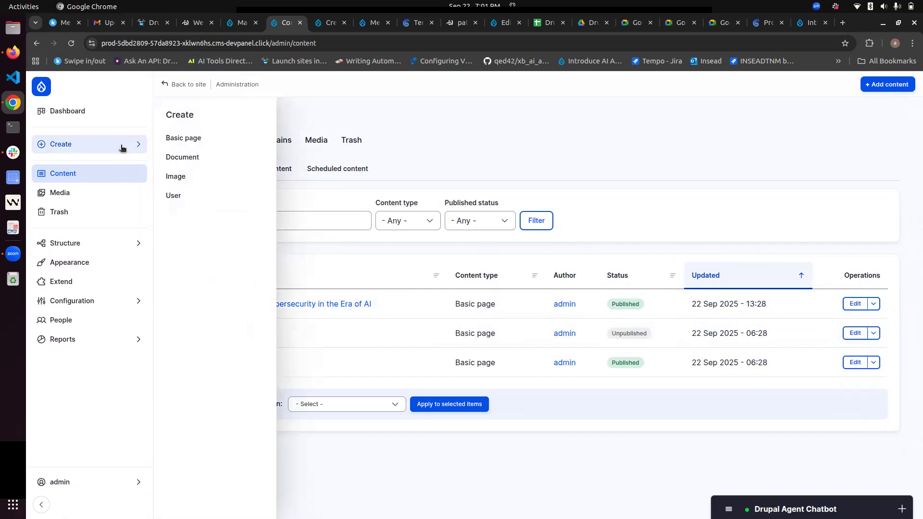
left_click(198, 139)
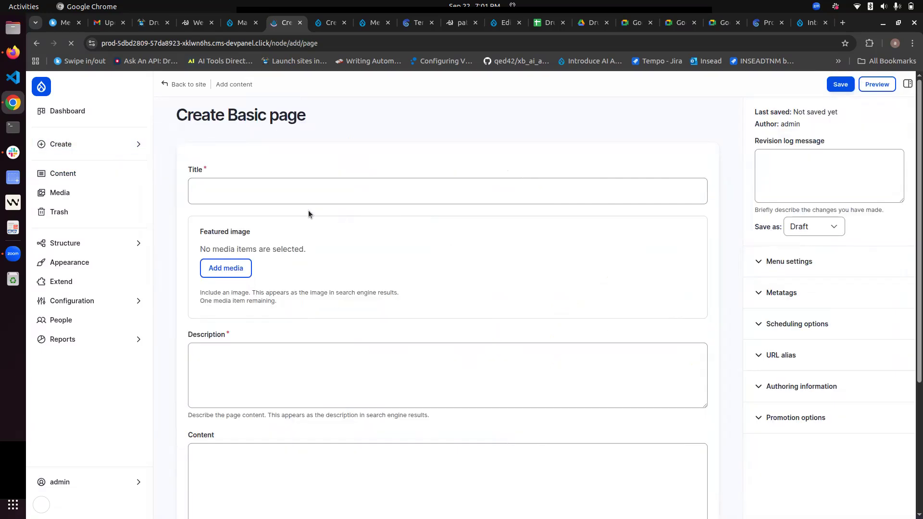
left_click(301, 192)
Step: Look over the Title, Description, Content and Tags fields of the new page form
left_click(258, 366)
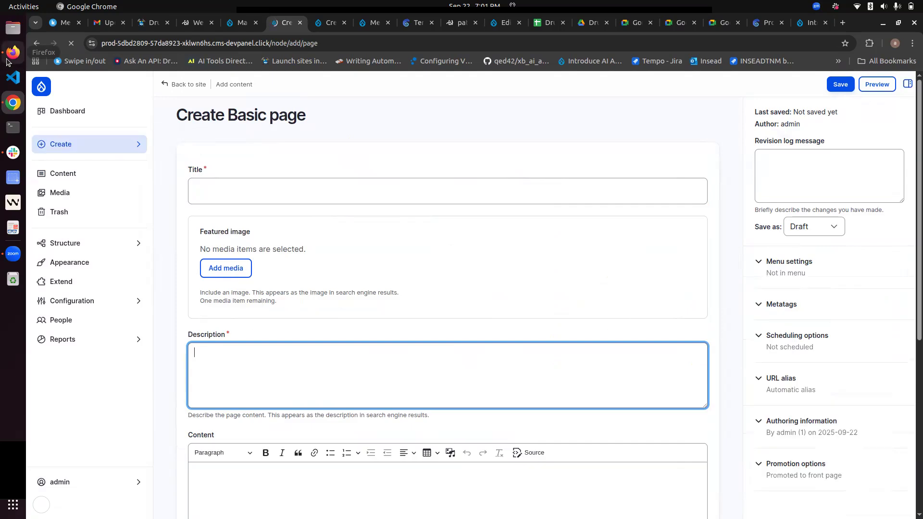
left_click(190, 188)
left_click(268, 351)
scroll(269, 351, "down", 2)
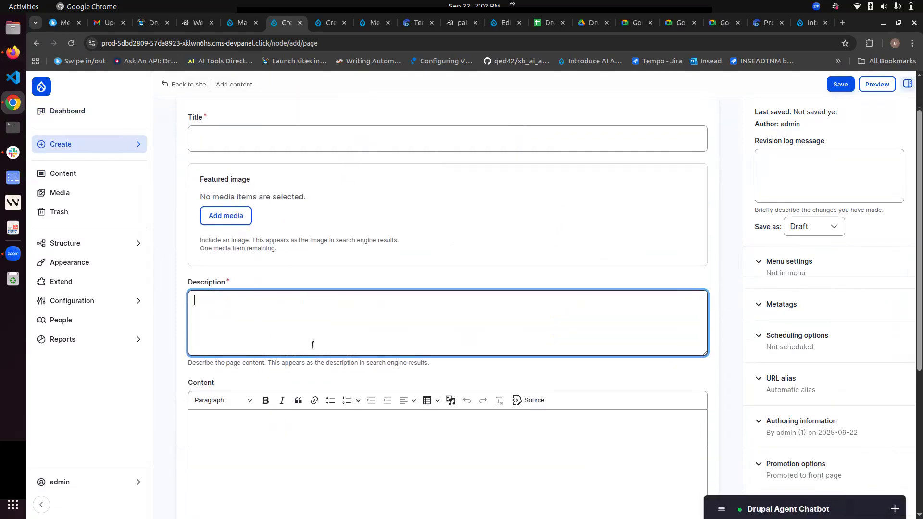
scroll(313, 345, "down", 5)
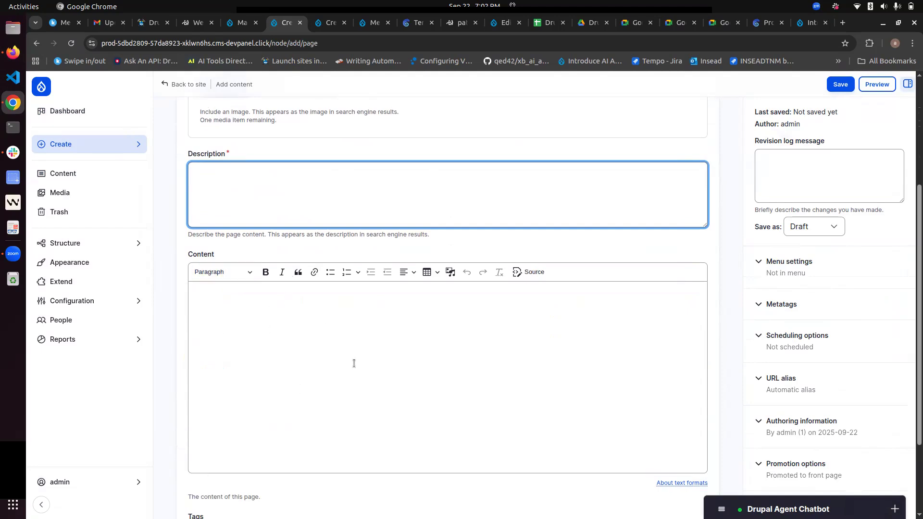
scroll(357, 377, "down", 4)
left_click(198, 426)
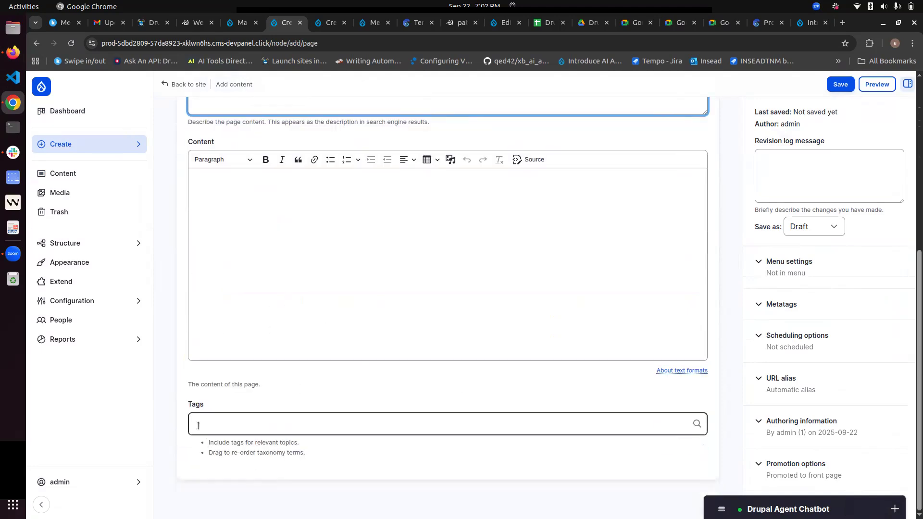
left_click(252, 367)
left_click(263, 432)
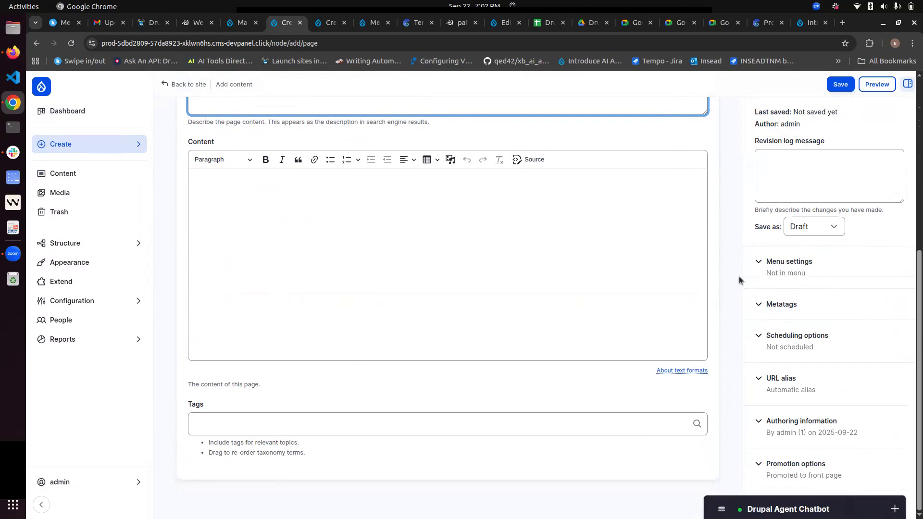
Step: Expand the Metatags settings of the new page to show its basic tags
left_click(774, 307)
scroll(789, 303, "down", 4)
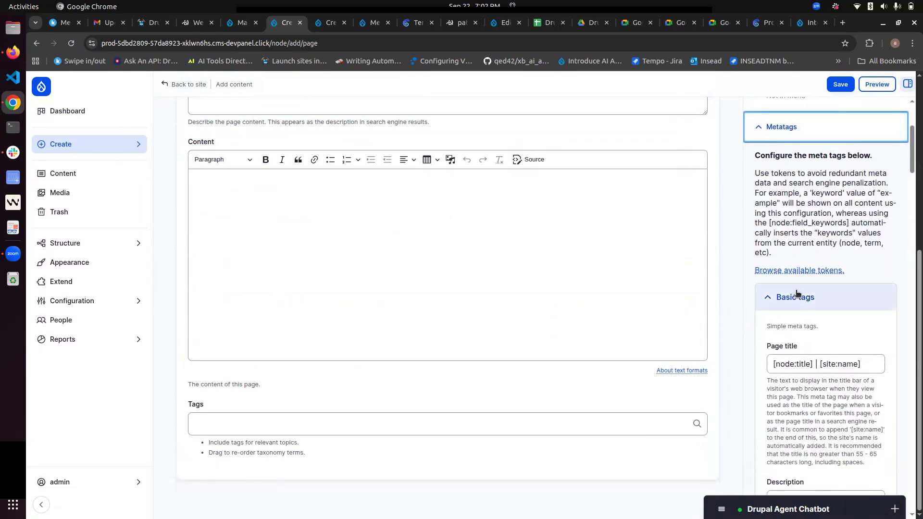
scroll(625, 281, "up", 5)
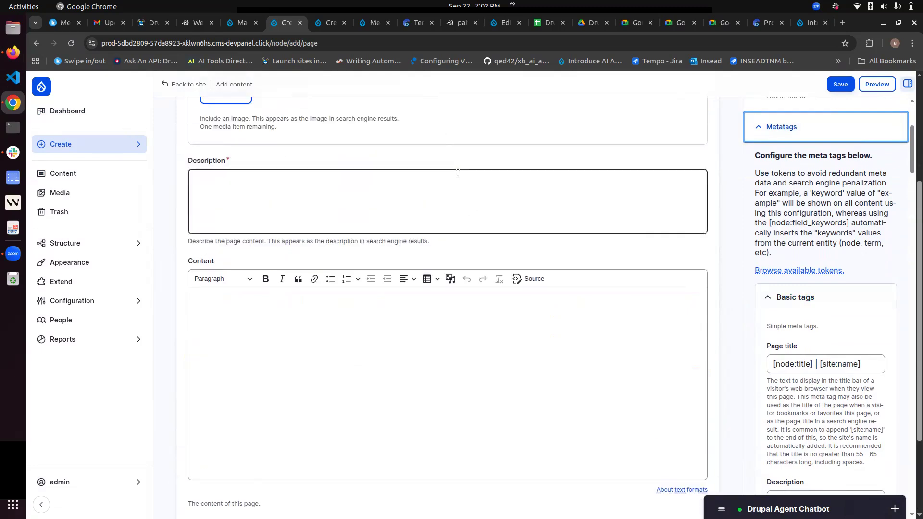
Step: Copy the title "Navigating Your Life as a Programmer in the Age of AI" from ChatGPT in Firefox into the page's Title
left_click(11, 53)
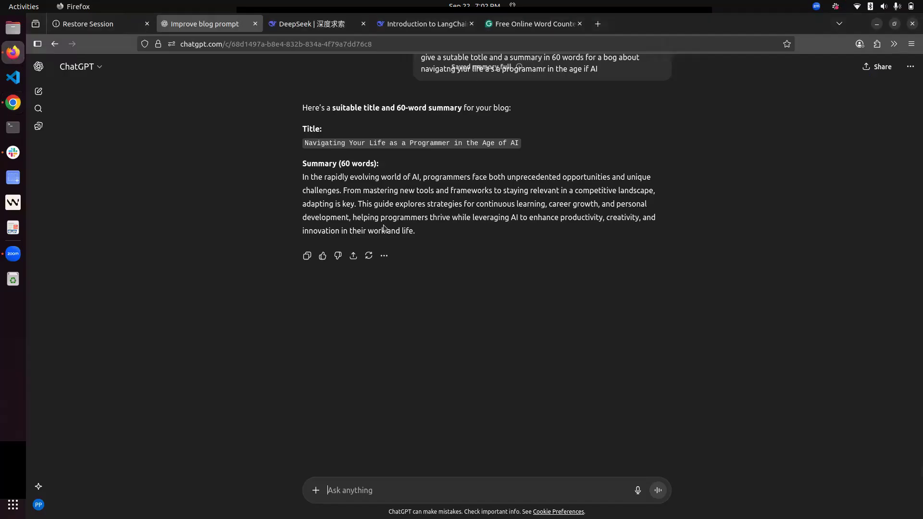
left_click_drag(304, 143, 527, 146)
key("ctrl+c")
left_click(3, 100)
left_click(263, 161)
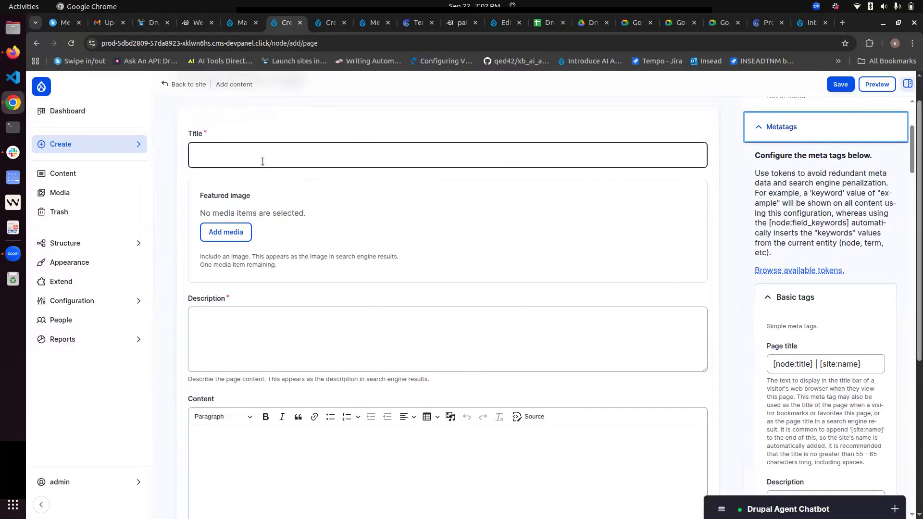
key("ctrl+v")
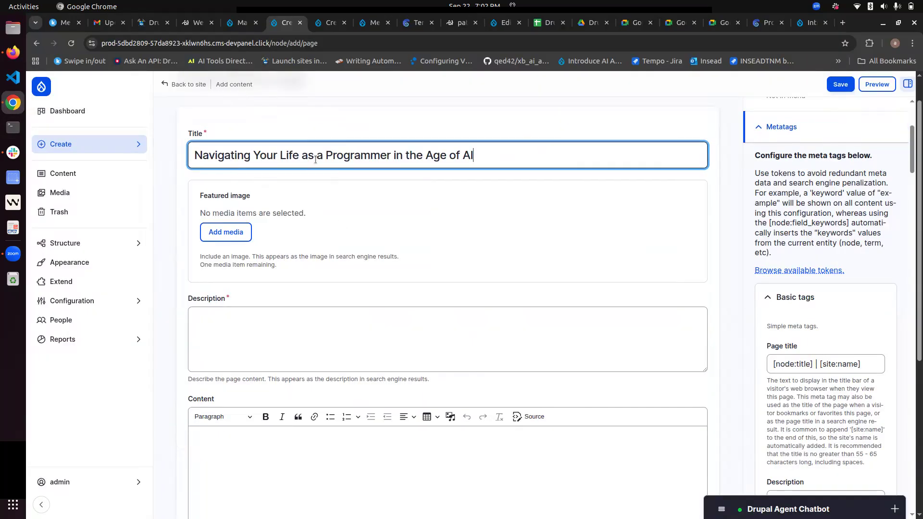
Step: Copy the 60-word blog summary from ChatGPT in Firefox into the page's Description
left_click(9, 56)
left_click_drag(432, 240, 302, 178)
key("ctrl+c")
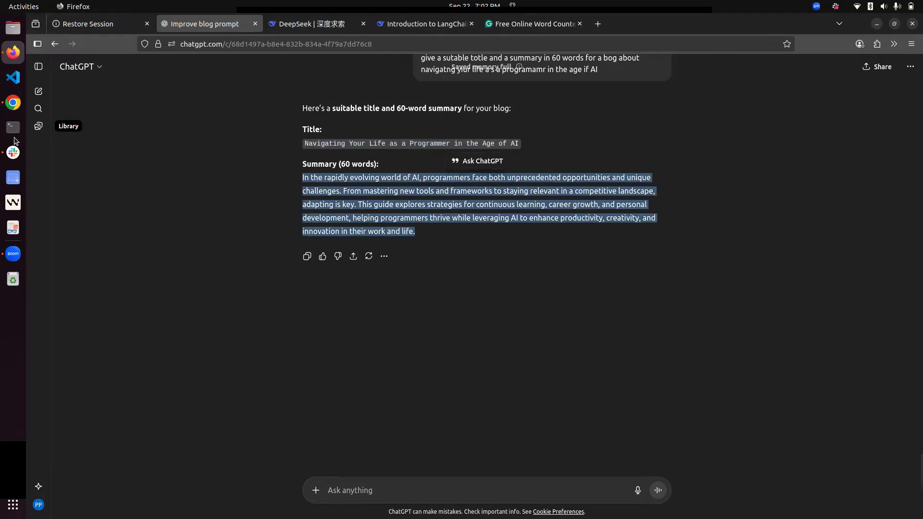
left_click(13, 102)
left_click(251, 345)
key("ctrl+v")
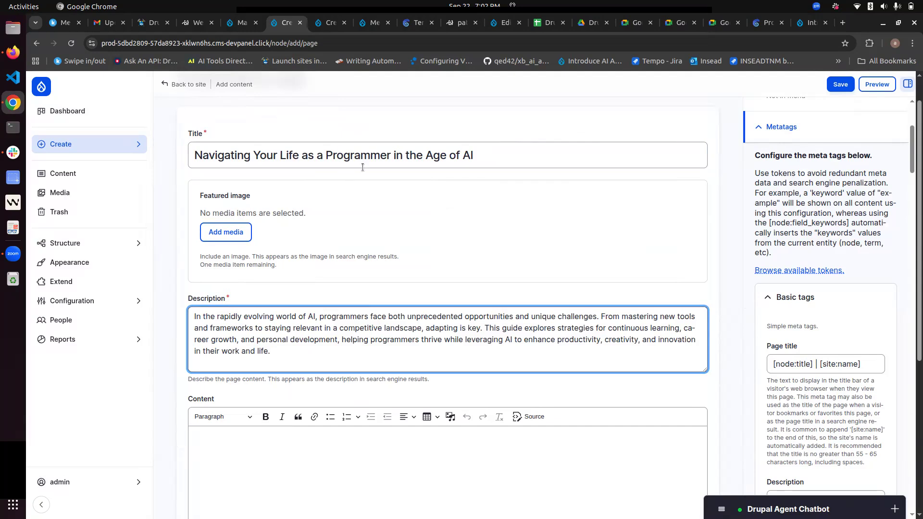
Step: Clear the default tokens from the Page title and Description meta tags
scroll(388, 240, "down", 10)
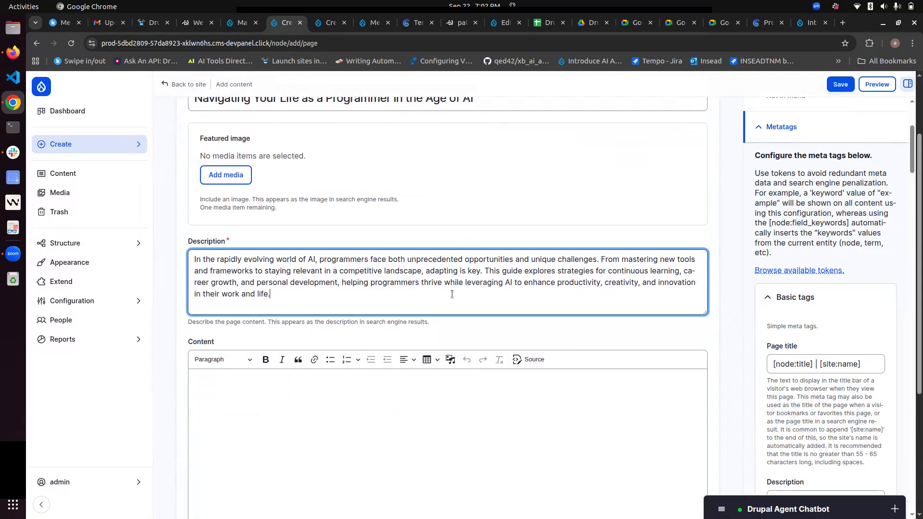
scroll(760, 333, "down", 6)
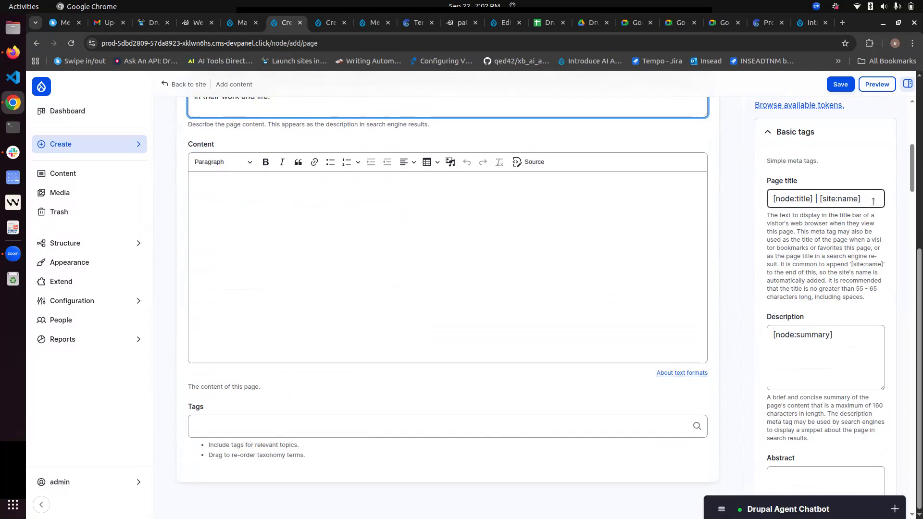
left_click_drag(873, 202, 728, 187)
key("BackSpace")
left_click_drag(845, 339, 727, 305)
key("BackSpace")
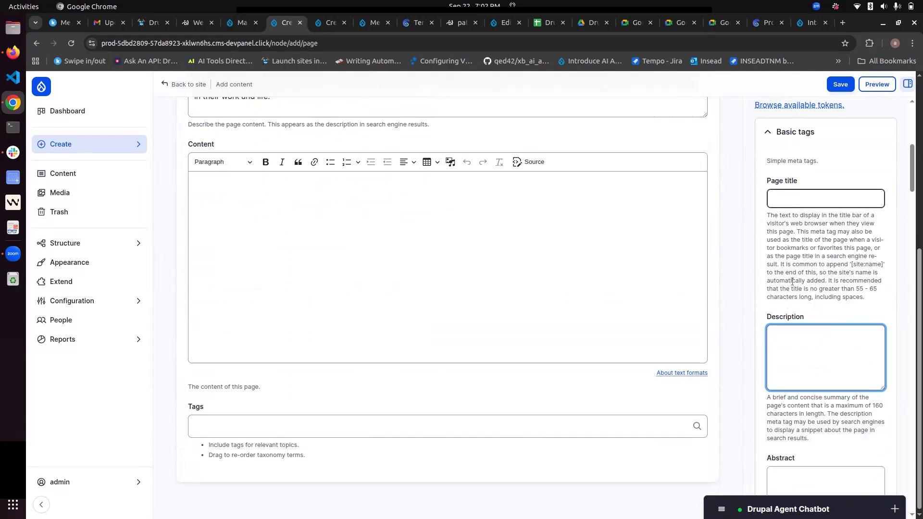
Step: Save the page with Content and Tags left empty and review the generated article from start to end
scroll(620, 277, "up", 6)
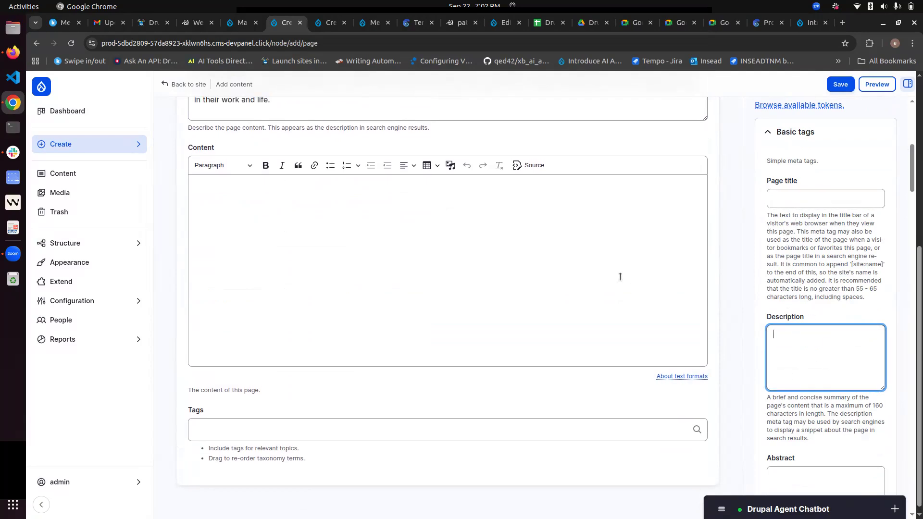
left_click(840, 81)
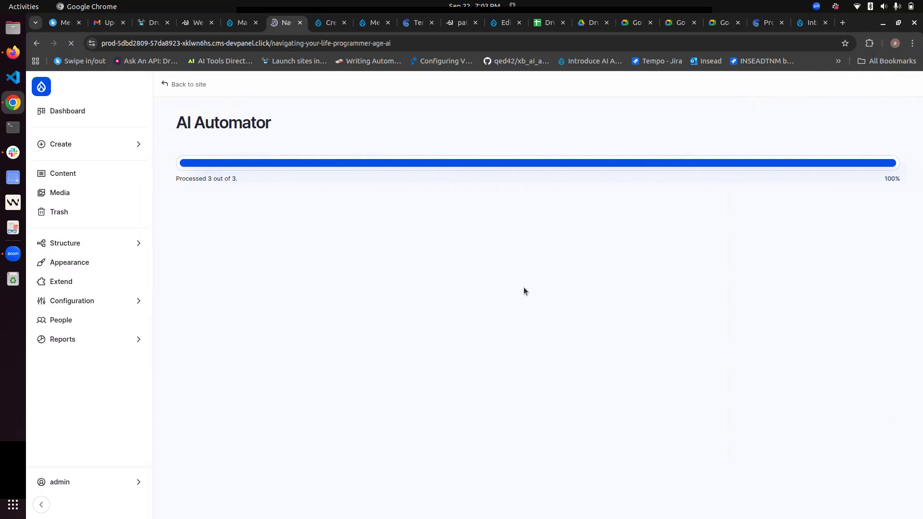
scroll(461, 360, "down", 5)
scroll(462, 360, "down", 10)
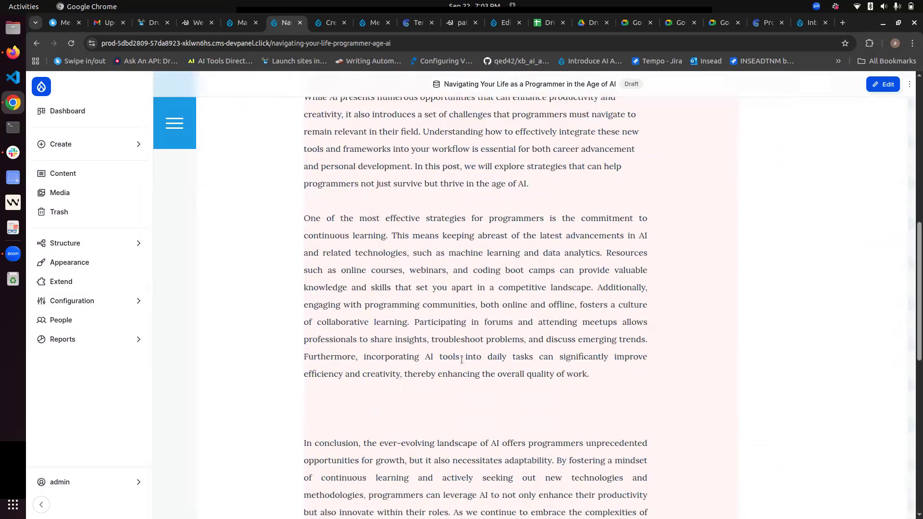
scroll(461, 360, "up", 7)
scroll(461, 360, "up", 8)
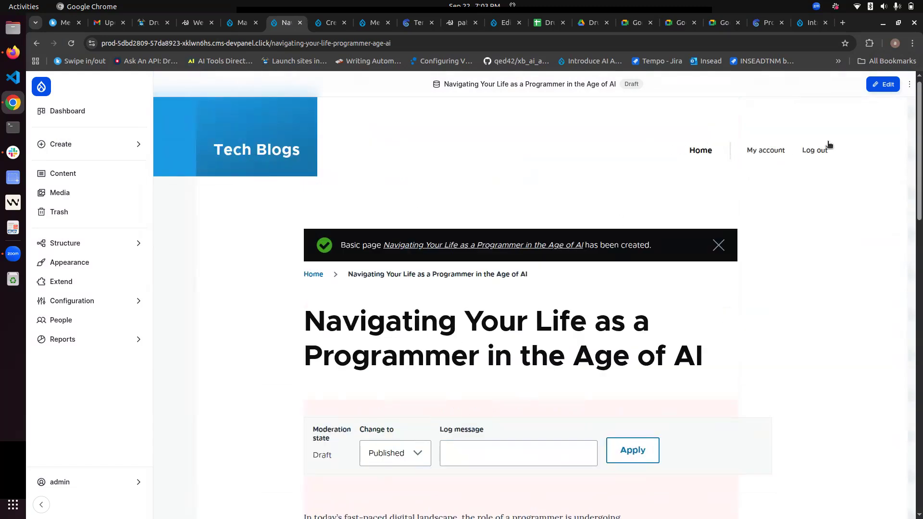
Step: Open the saved page for editing and review its Description, generated Content and Tags
left_click(880, 85)
scroll(374, 411, "down", 3)
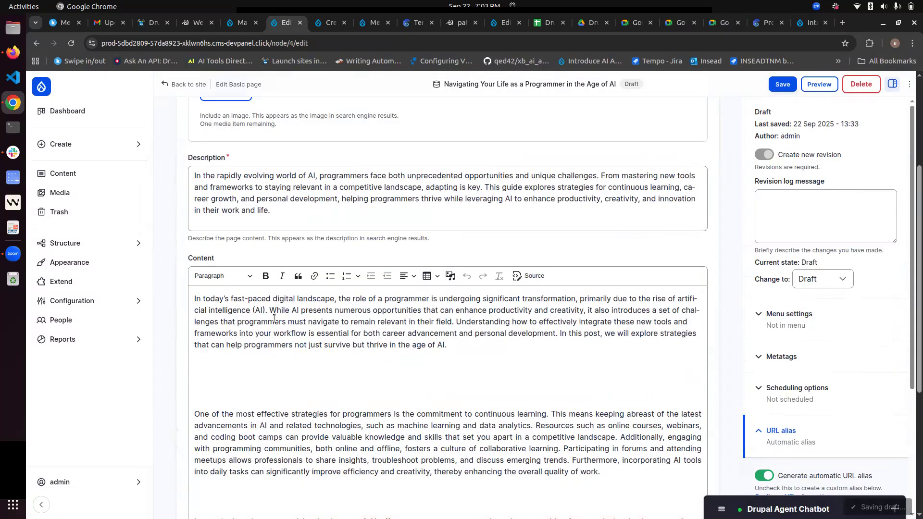
scroll(274, 319, "down", 3)
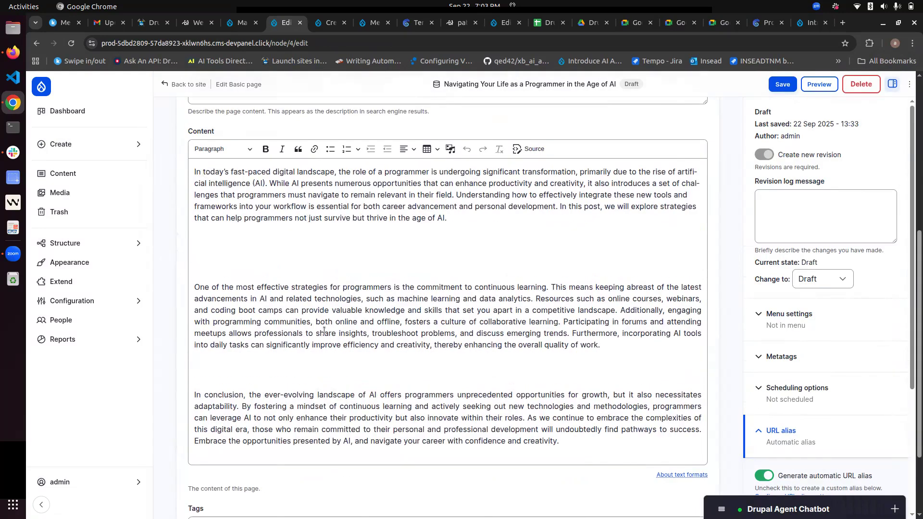
scroll(325, 330, "down", 2)
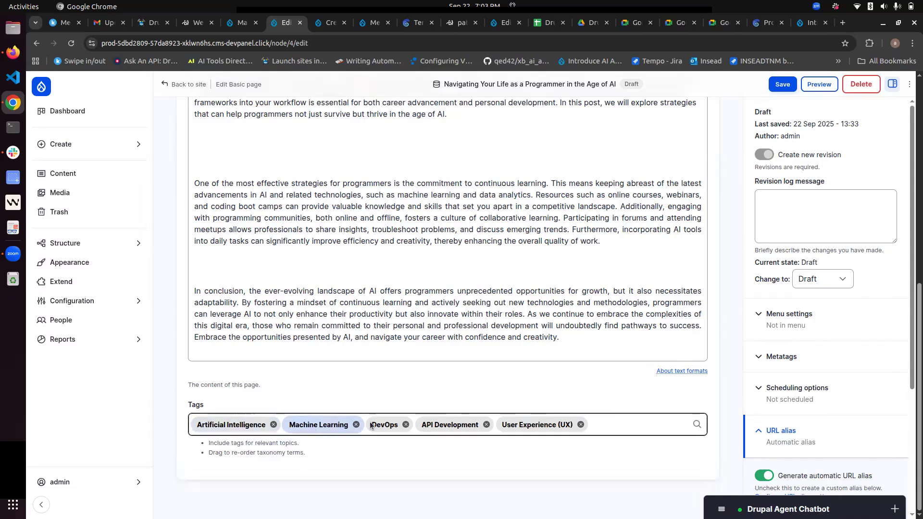
scroll(471, 335, "up", 3)
scroll(471, 335, "up", 5)
scroll(454, 237, "down", 1)
scroll(454, 237, "down", 4)
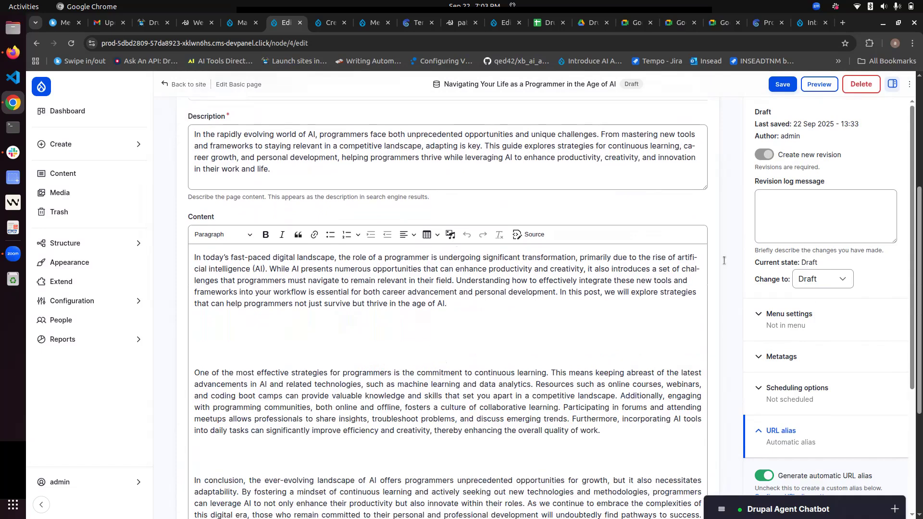
Step: Expand the Metatags settings and examine the full Page title, the Description and the remaining basic tags
scroll(817, 298, "down", 4)
left_click(805, 202)
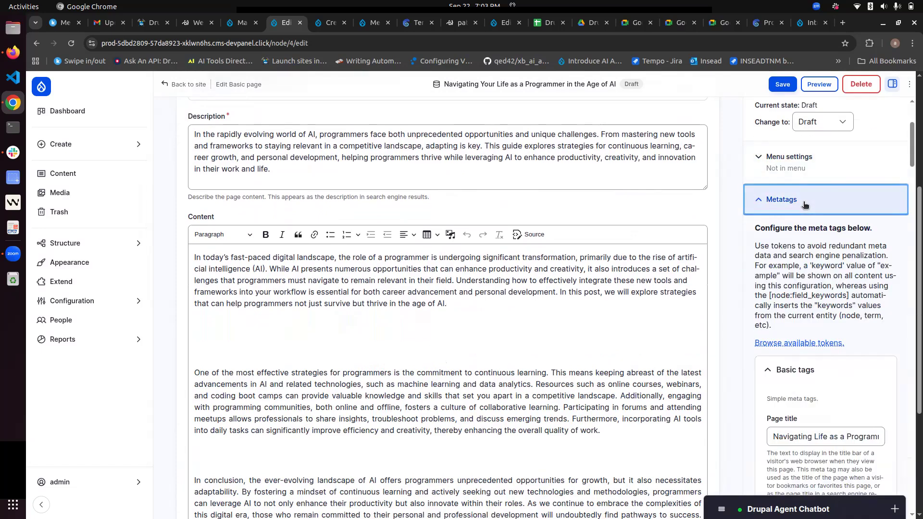
scroll(813, 221, "down", 4)
left_click(821, 230)
key("End")
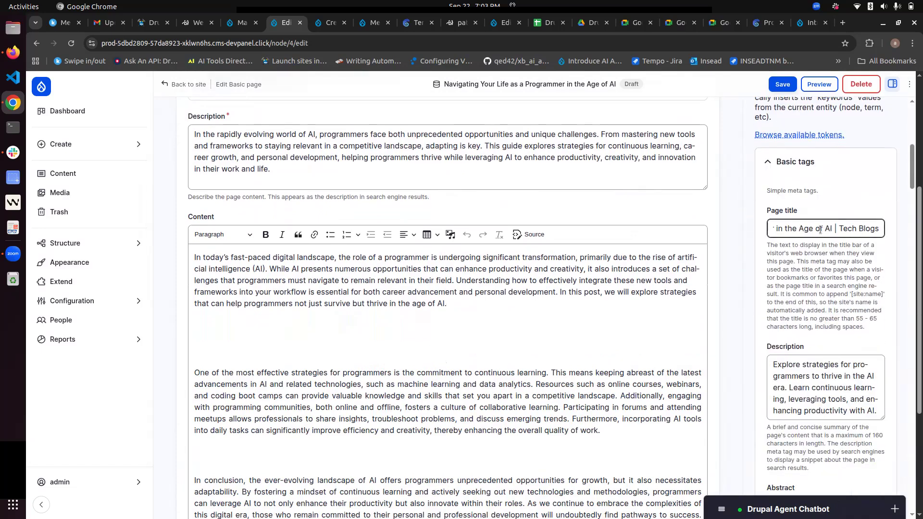
scroll(821, 229, "left", 2)
scroll(821, 230, "right", 2)
left_click_drag(836, 230, 883, 228)
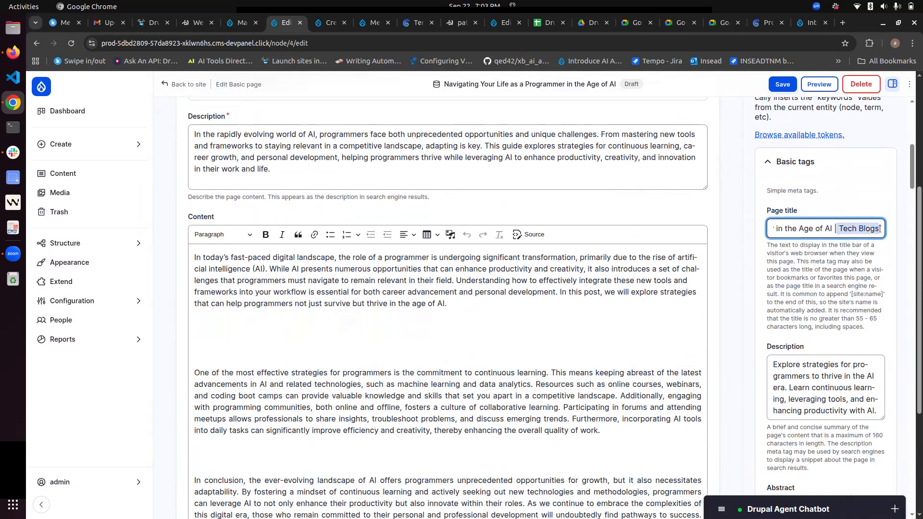
left_click(835, 242)
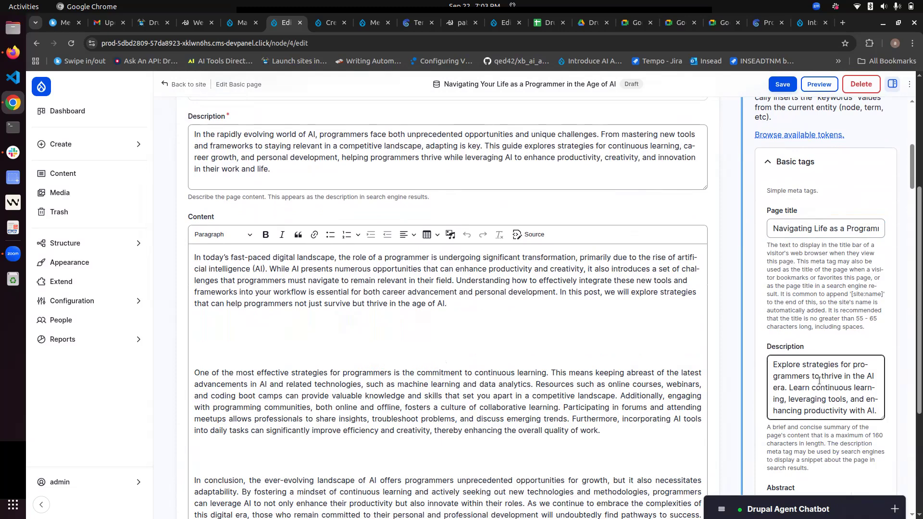
scroll(819, 380, "down", 5)
scroll(546, 393, "up", 4)
scroll(546, 393, "down", 6)
scroll(480, 313, "up", 1)
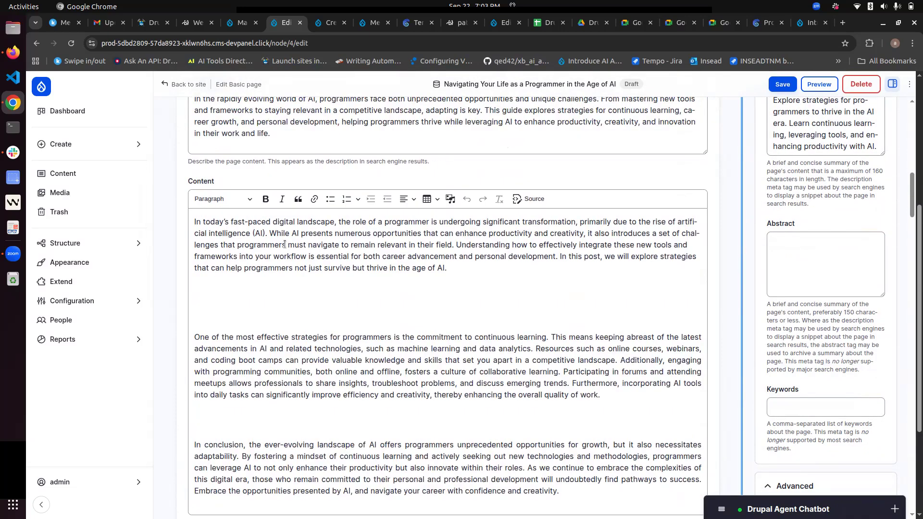
Step: Delete all the text in the page's Content field
scroll(344, 291, "up", 2)
left_click(383, 362)
key("ctrl+a")
key("BackSpace")
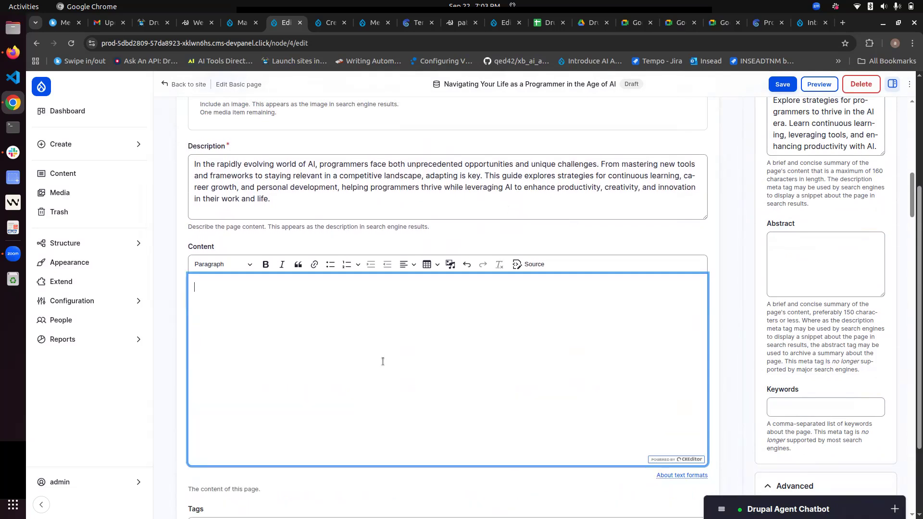
Step: Save the page to regenerate its content and review the new article text
left_click(783, 85)
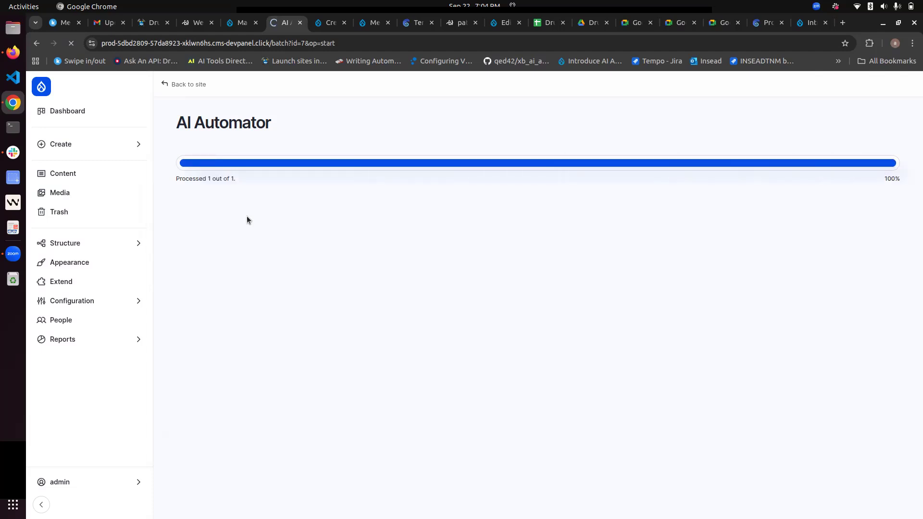
scroll(726, 324, "down", 15)
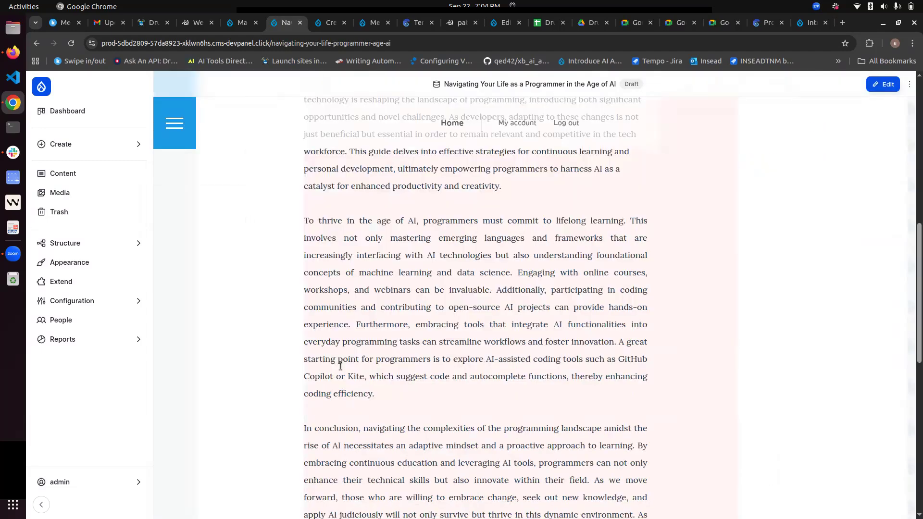
scroll(341, 367, "up", 8)
scroll(340, 367, "down", 1)
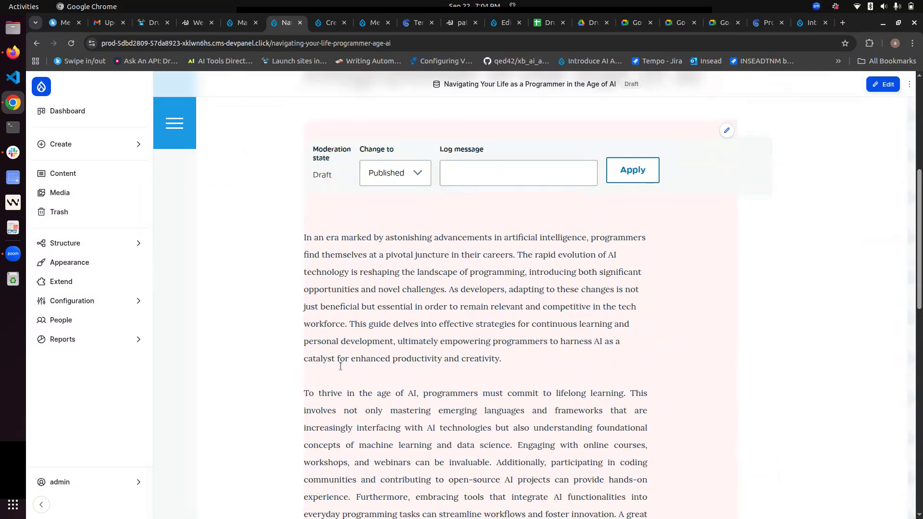
scroll(341, 367, "down", 10)
scroll(341, 366, "up", 13)
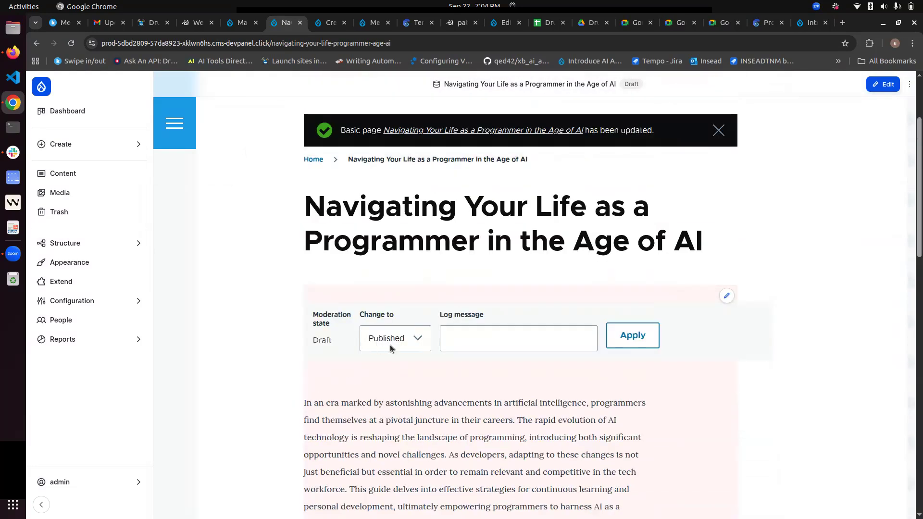
Step: Open the Basic page content type's field list and edit the settings of its Content field
scroll(417, 230, "up", 3)
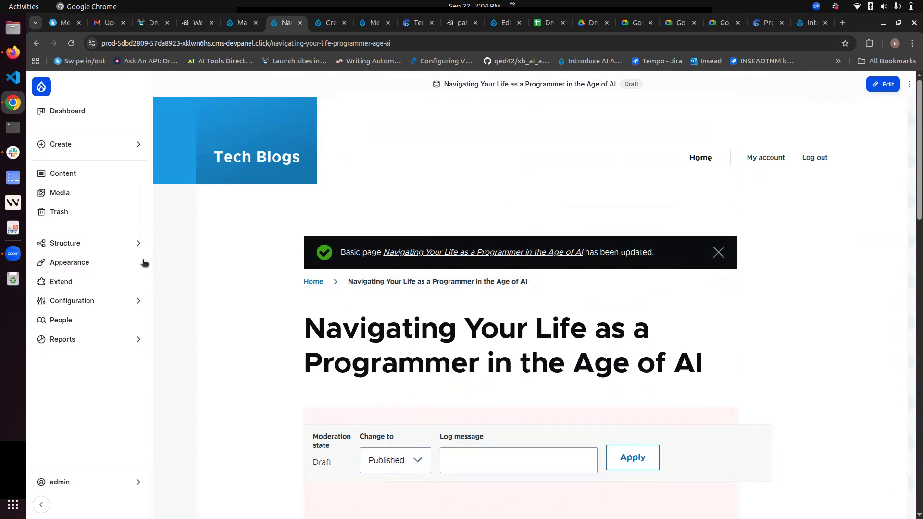
left_click(124, 244)
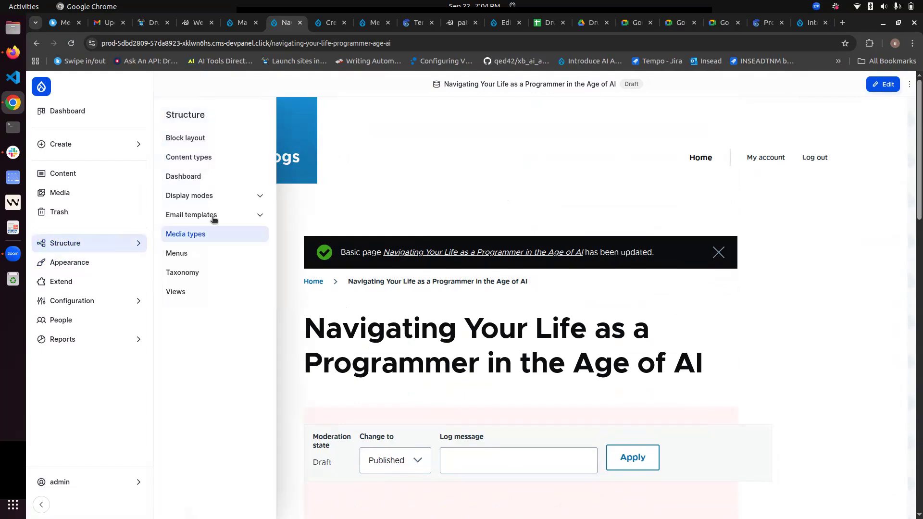
left_click(219, 156)
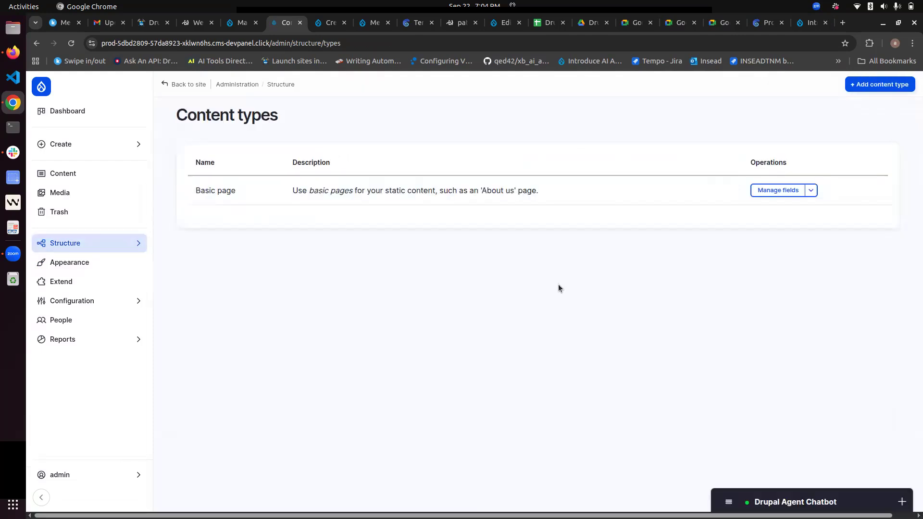
left_click(791, 191)
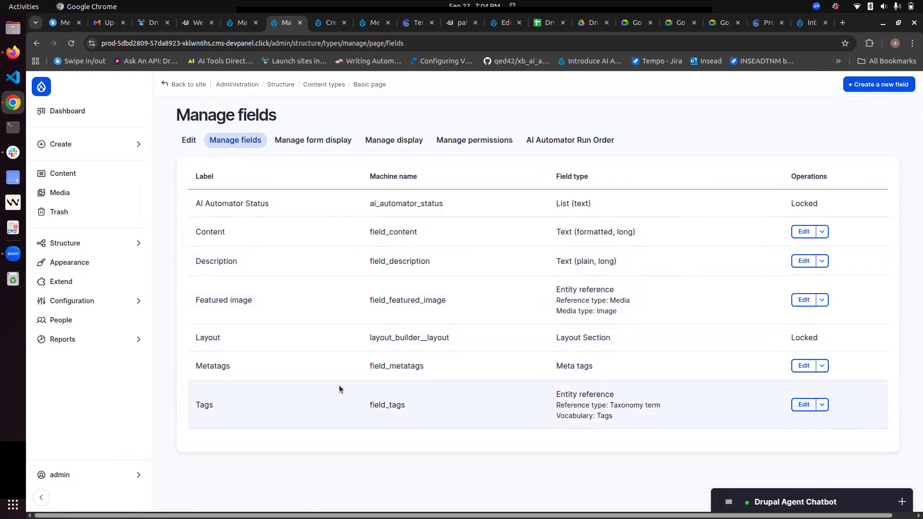
left_click_drag(201, 232, 255, 233)
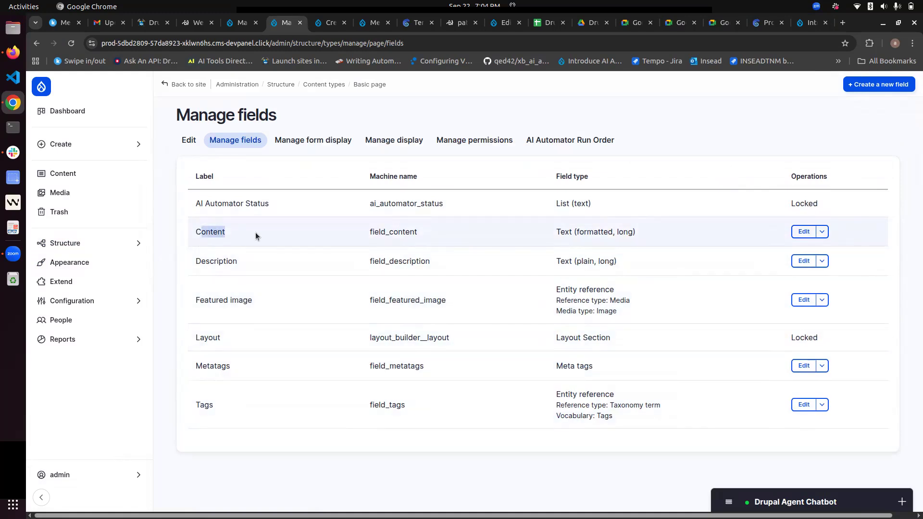
left_click(794, 235)
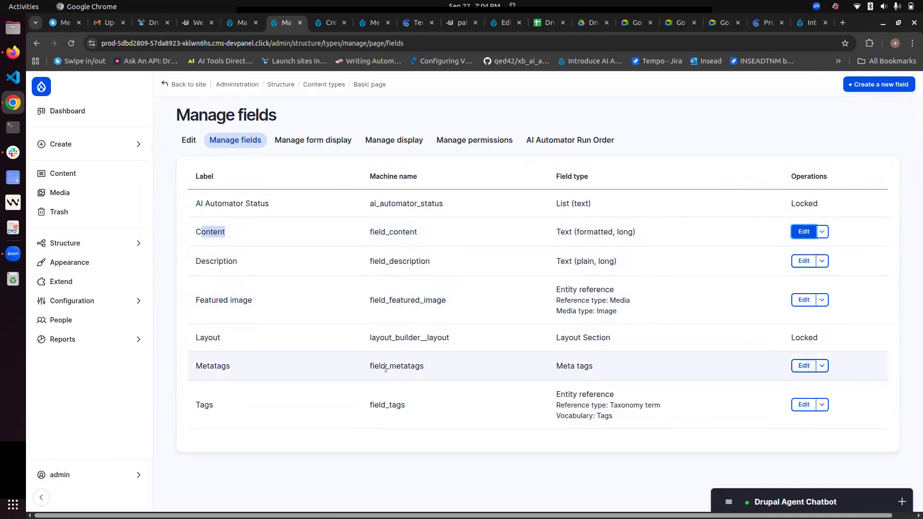
Step: Review the Content field's Enable AI Automator setting and the available automator types, keeping LLM: Text (simple) selected
scroll(416, 324, "down", 10)
scroll(376, 279, "up", 5)
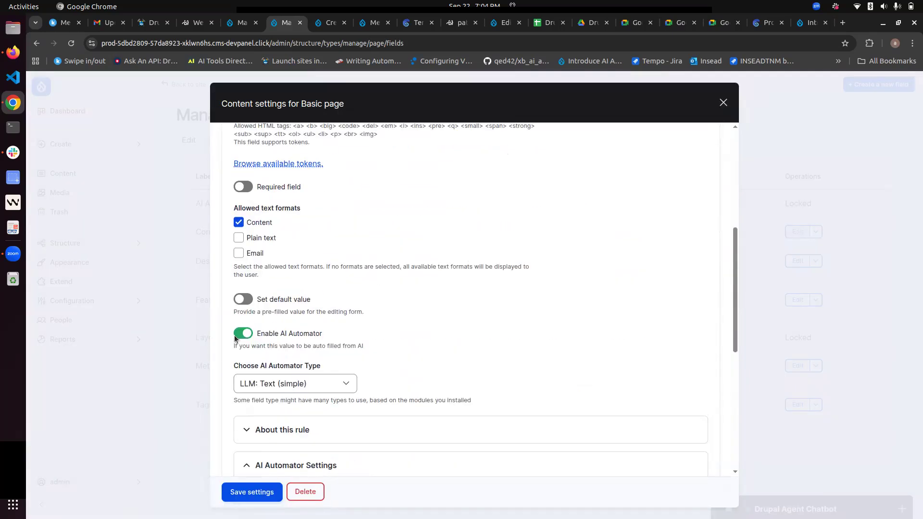
scroll(265, 341, "down", 1)
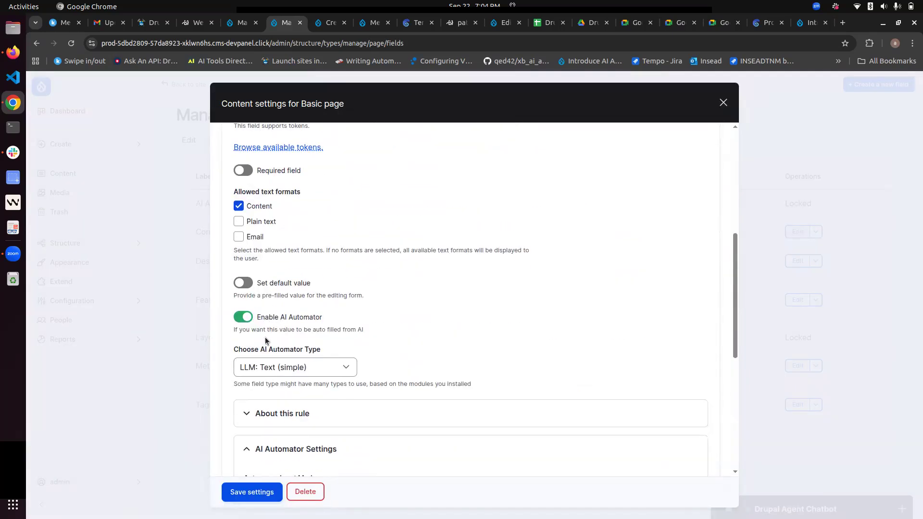
left_click(292, 372)
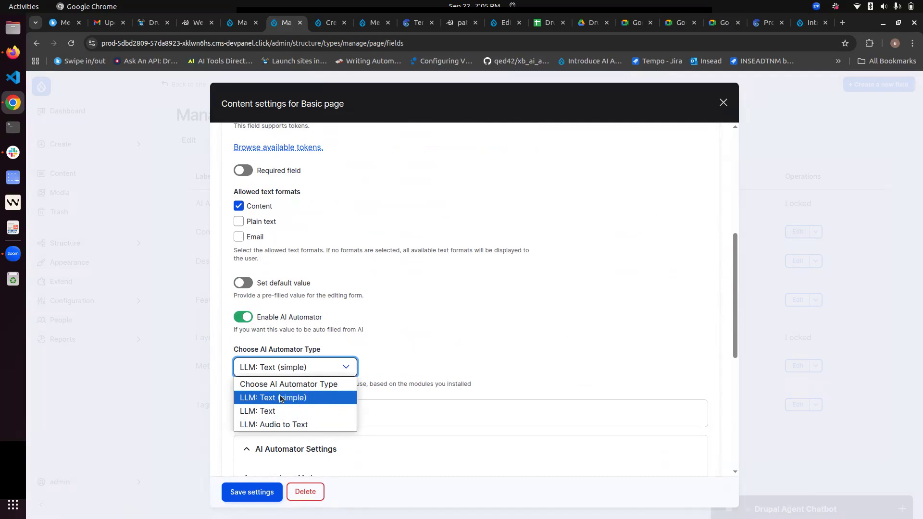
left_click(282, 399)
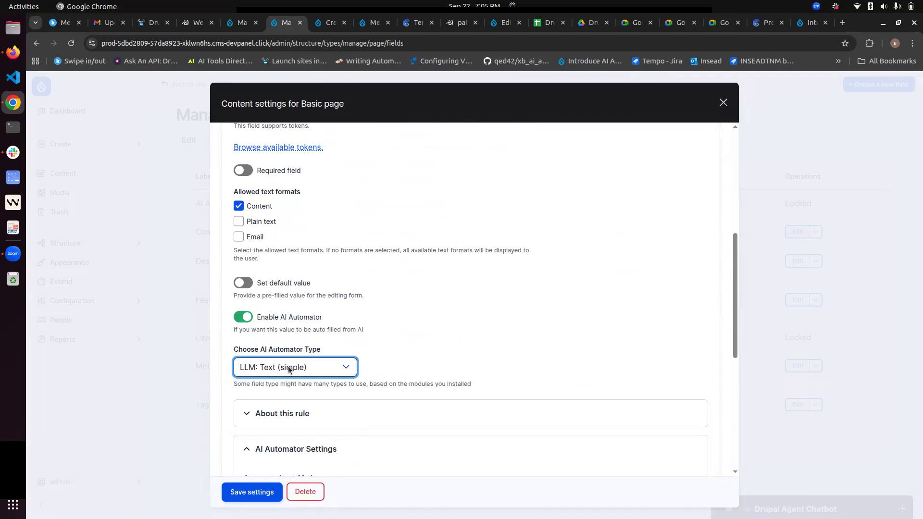
Step: Switch the Automator Input Mode to Base Mode and review the base field options and available placeholders
scroll(440, 360, "down", 5)
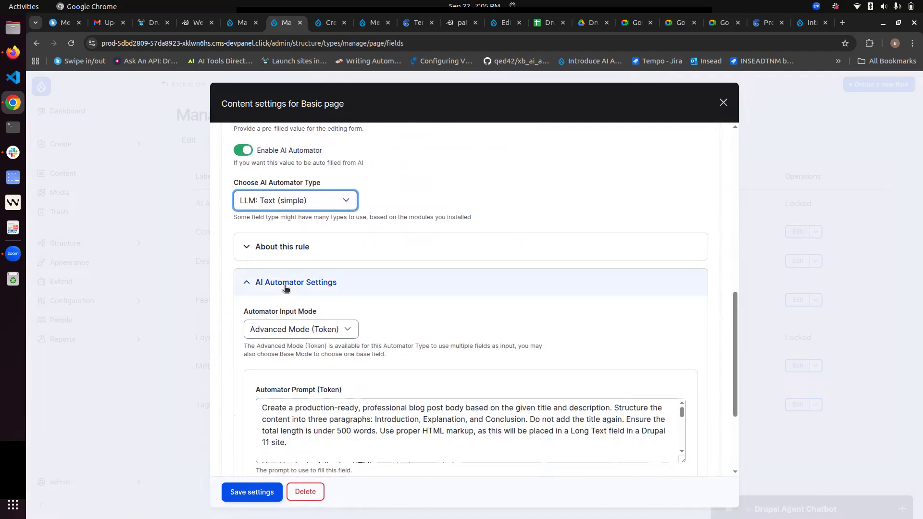
scroll(402, 314, "down", 3)
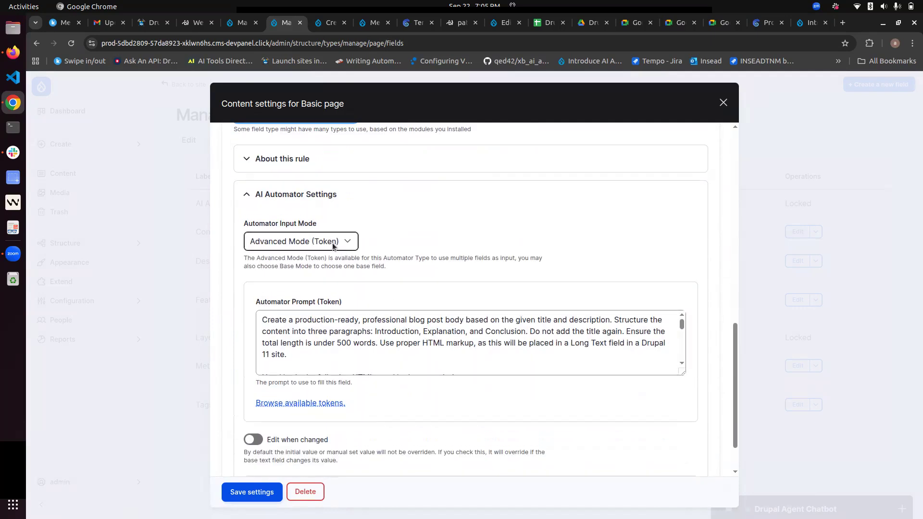
left_click(333, 243)
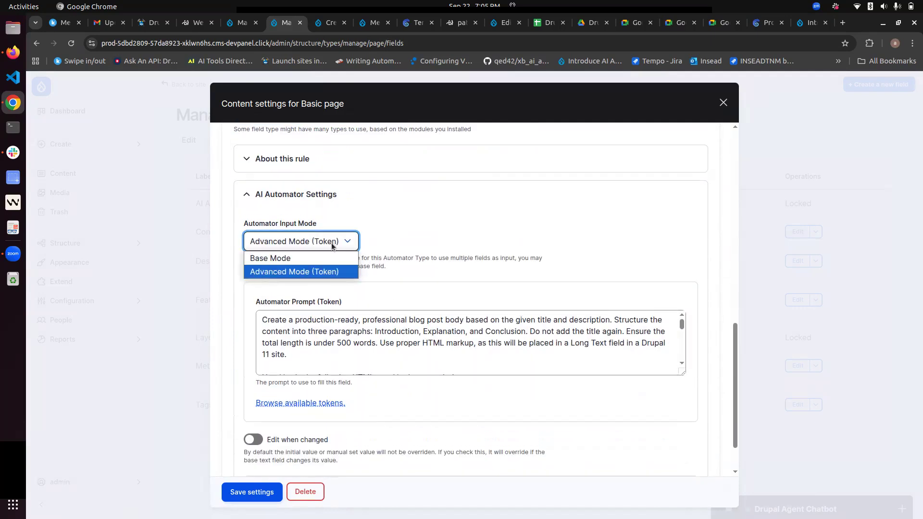
left_click(291, 257)
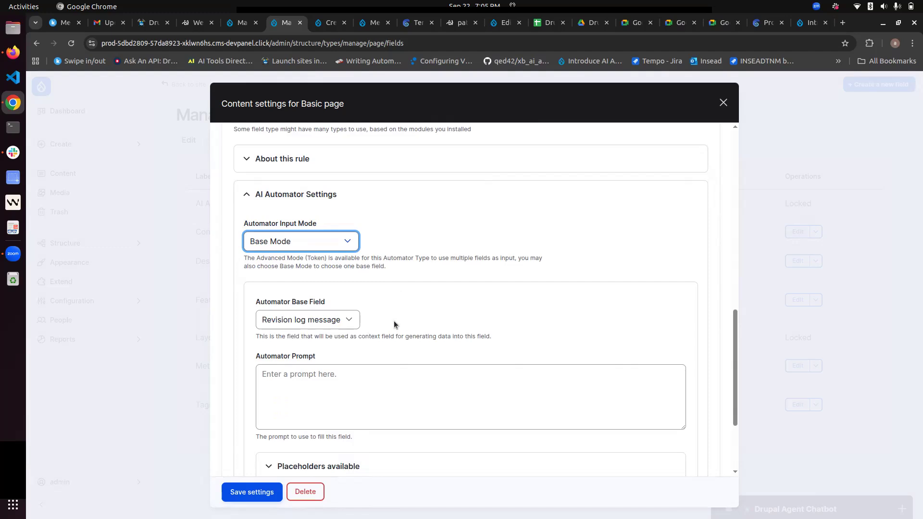
left_click(355, 320)
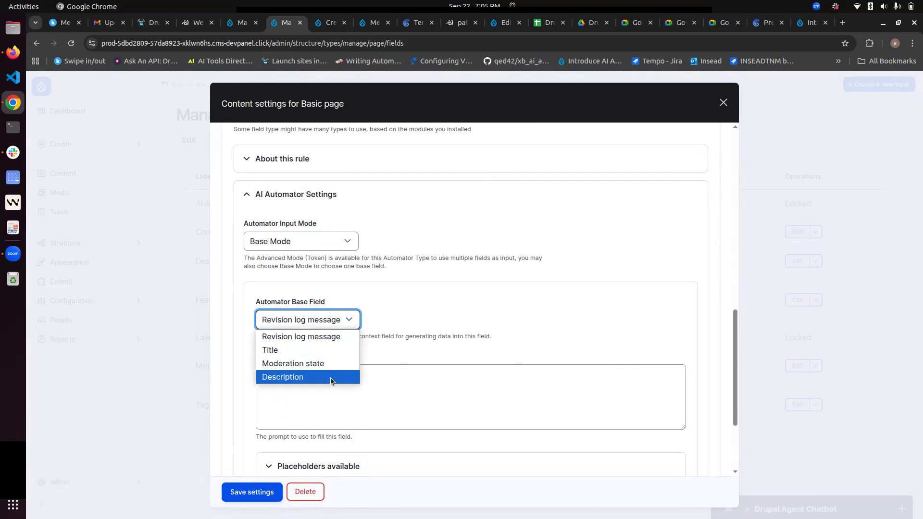
left_click(385, 443)
scroll(385, 443, "down", 4)
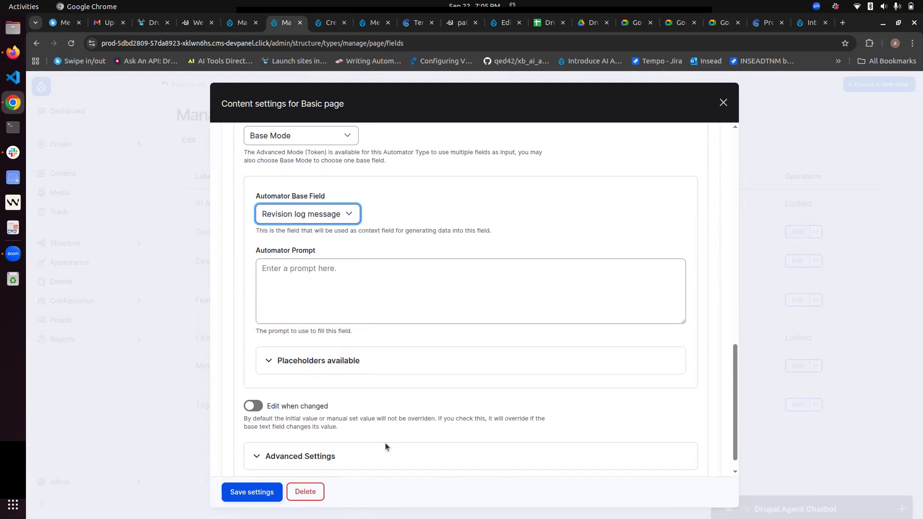
scroll(316, 185, "up", 1)
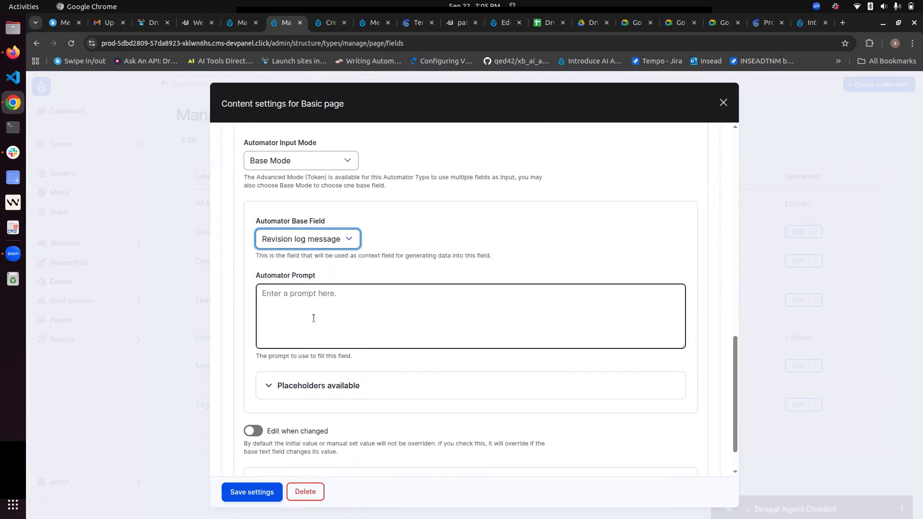
left_click(317, 386)
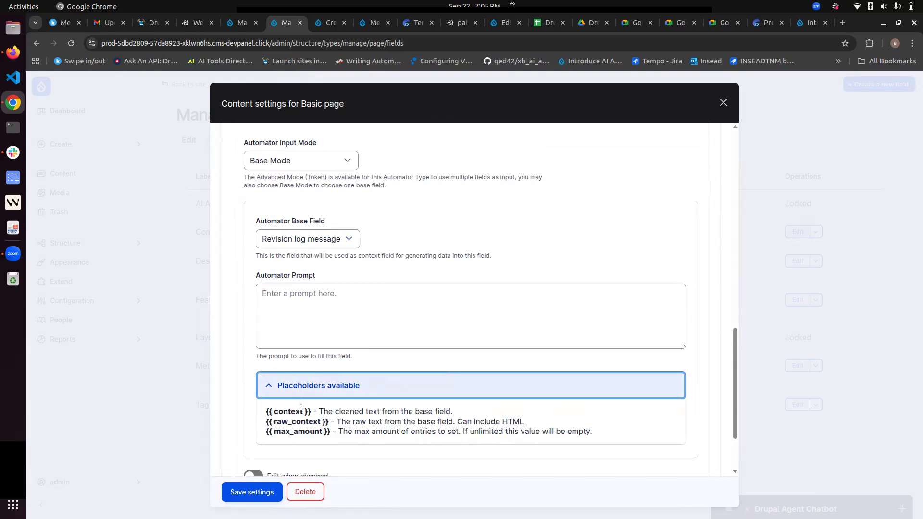
Step: Set the Automator Base Field to Title and copy the {{ context }} placeholder into the Automator Prompt
left_click(307, 241)
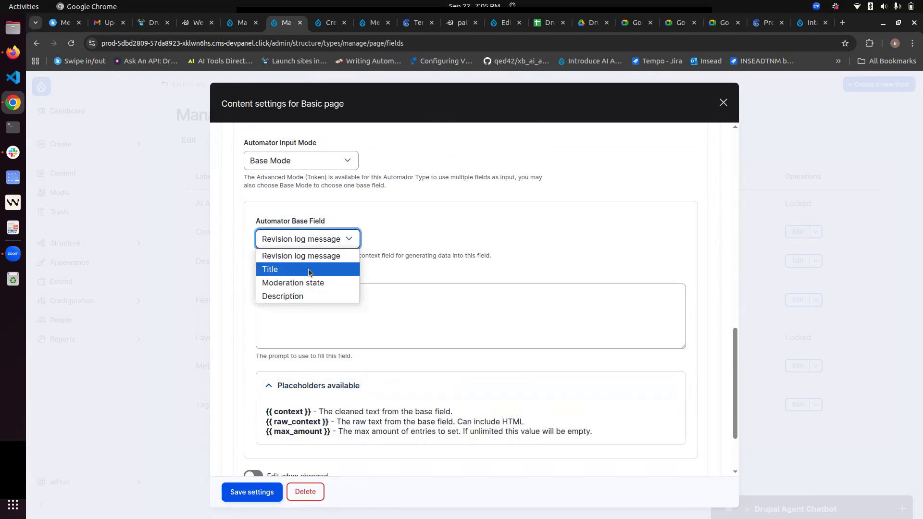
left_click(284, 268)
left_click_drag(312, 413, 265, 413)
key("ctrl+c")
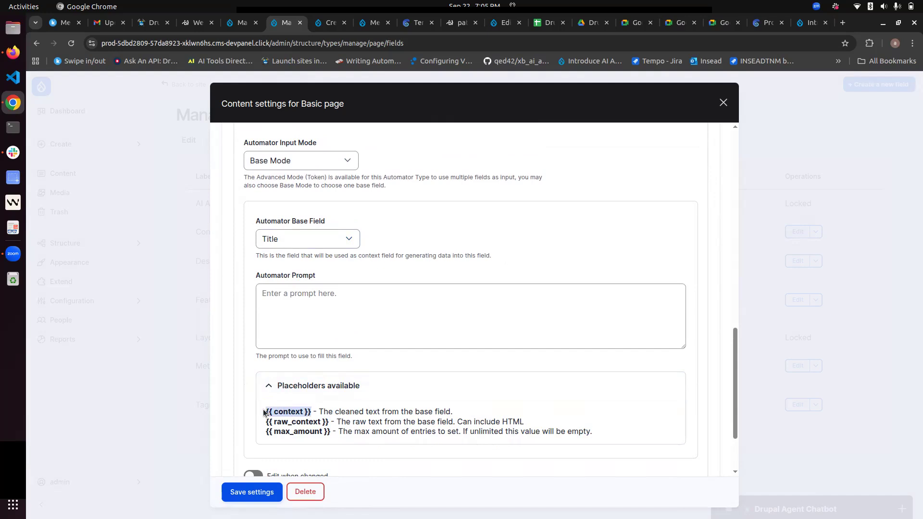
left_click(316, 326)
key("ctrl+v")
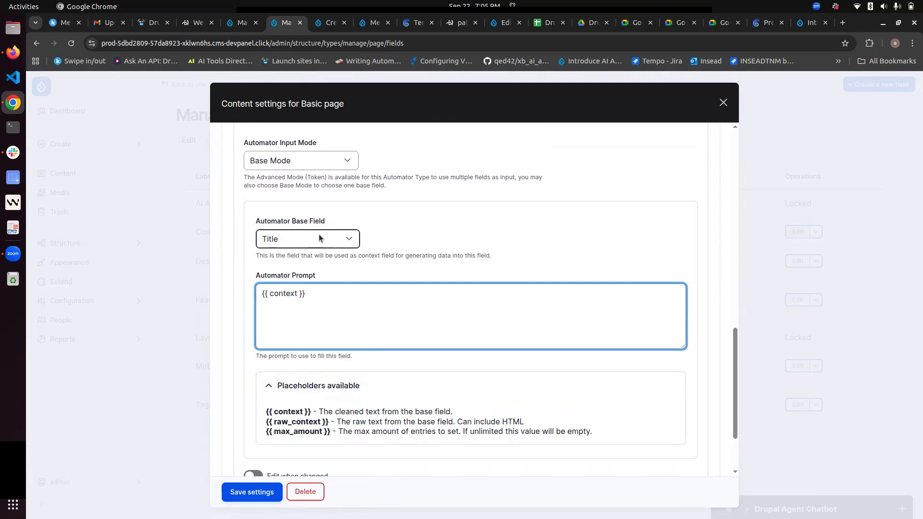
Step: Switch the Automator Input Mode back to Advanced Mode (Token) and read through the Content field's token prompt
left_click(313, 160)
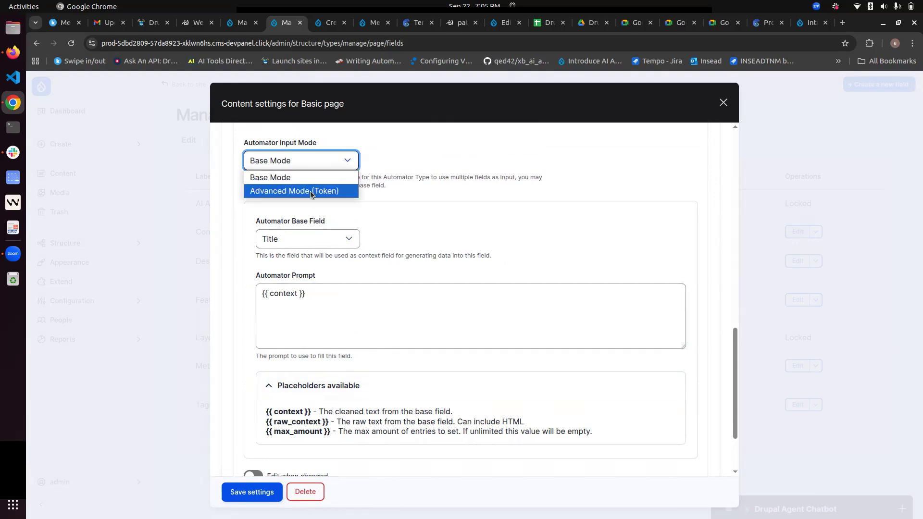
left_click(310, 192)
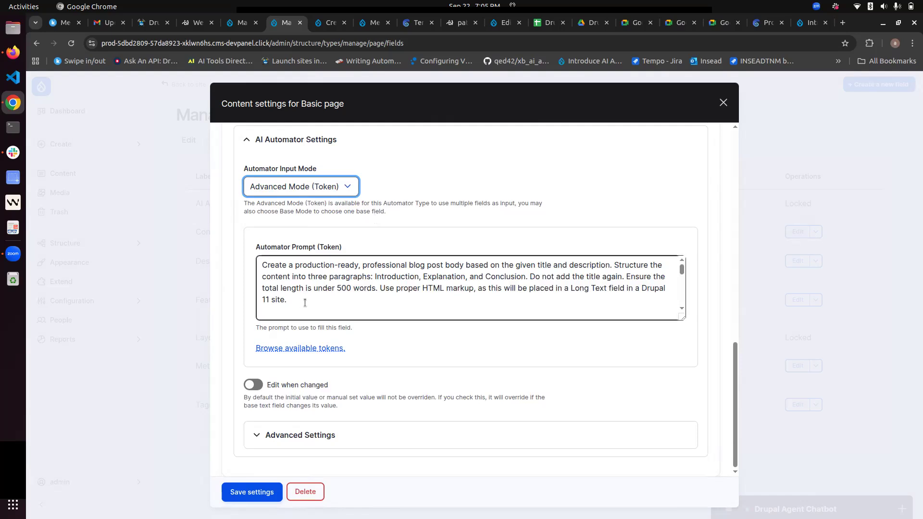
left_click_drag(252, 350, 338, 349)
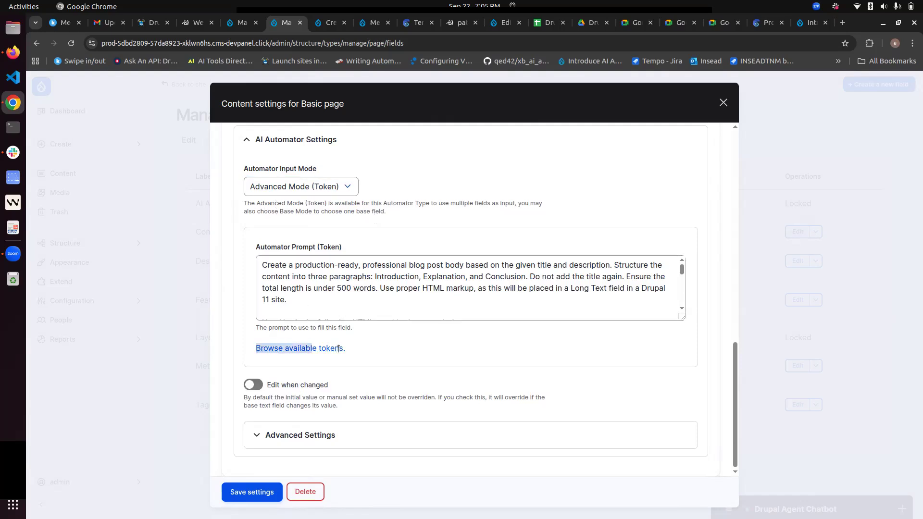
left_click(302, 302)
left_click(262, 263)
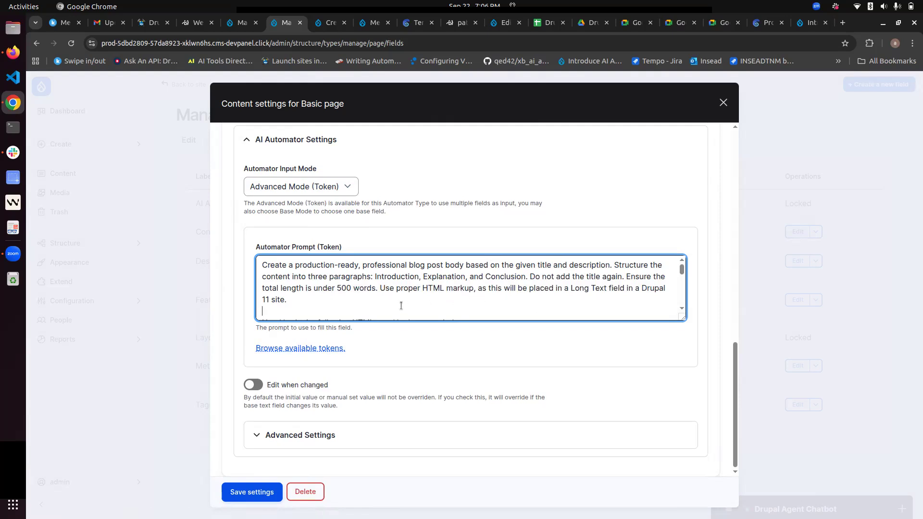
scroll(401, 306, "down", 5)
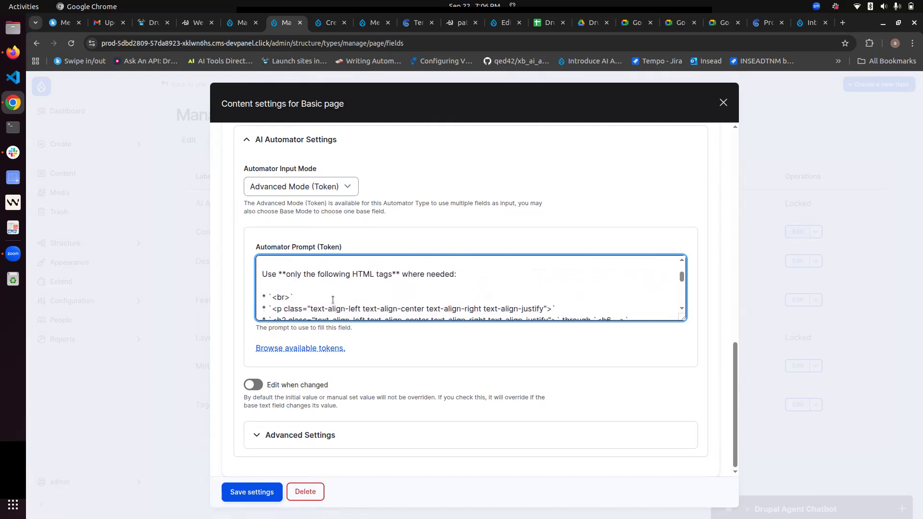
scroll(333, 300, "down", 3)
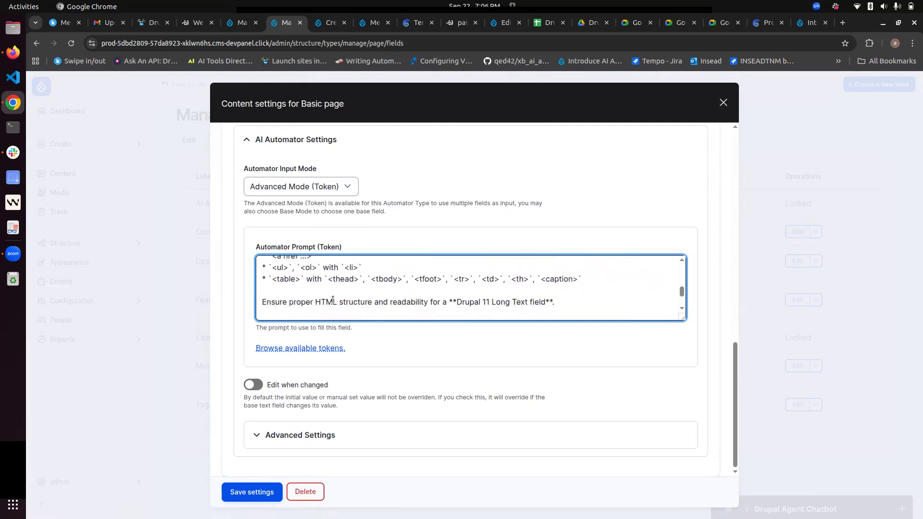
Step: Open the configuration of the Content text format from the site's Text formats and editors settings
left_click(325, 21)
mouse_move(114, 241)
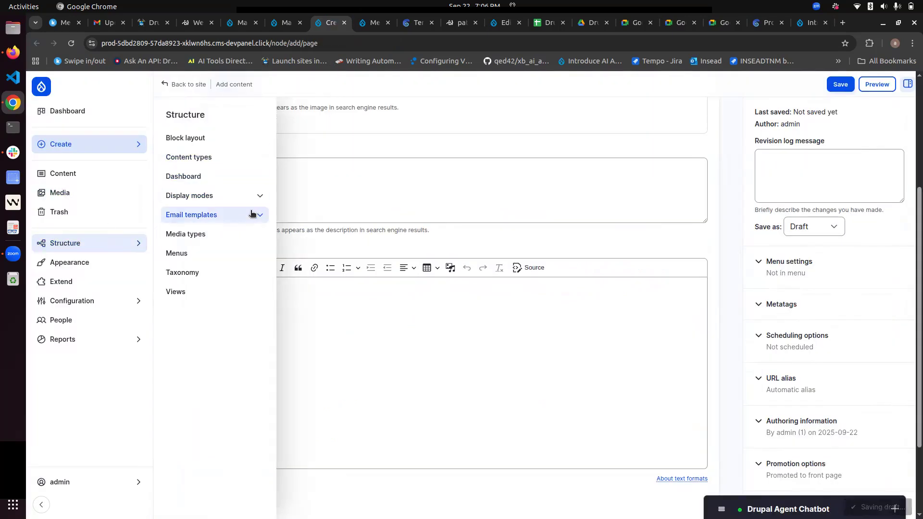
mouse_move(127, 299)
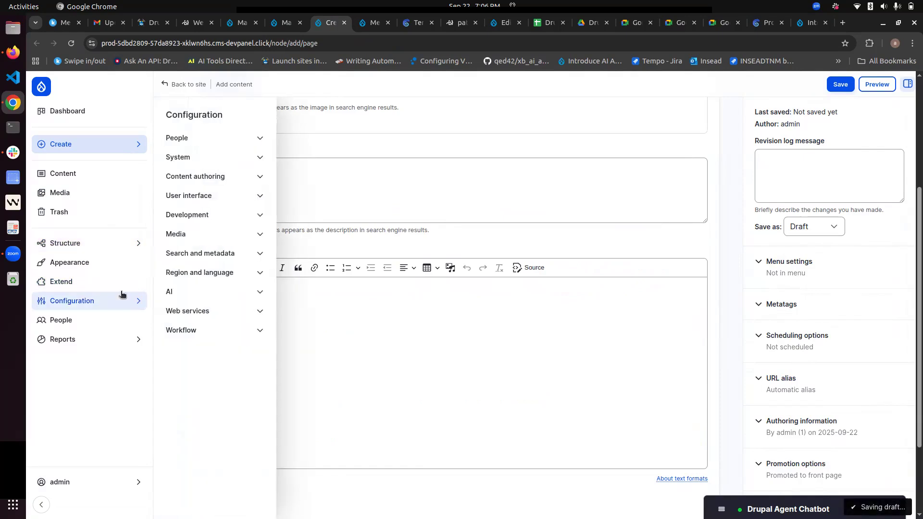
left_click(264, 180)
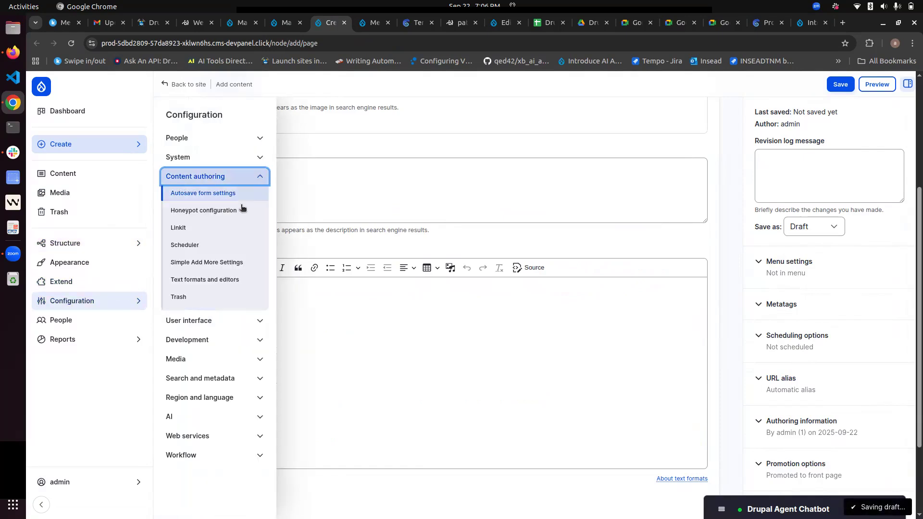
left_click(236, 280)
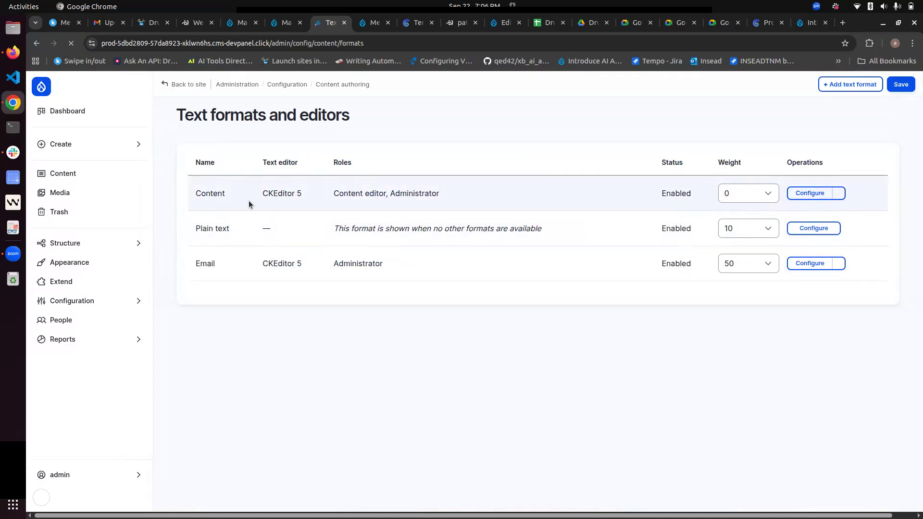
left_click(787, 218)
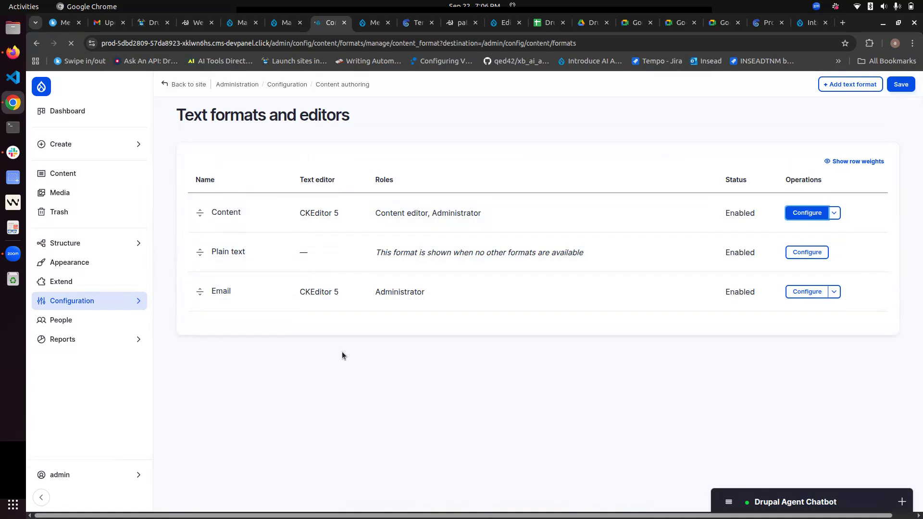
Step: Show the Limit allowed HTML tags and correct faulty HTML filter settings and highlight the Allowed HTML tags list
scroll(342, 351, "down", 20)
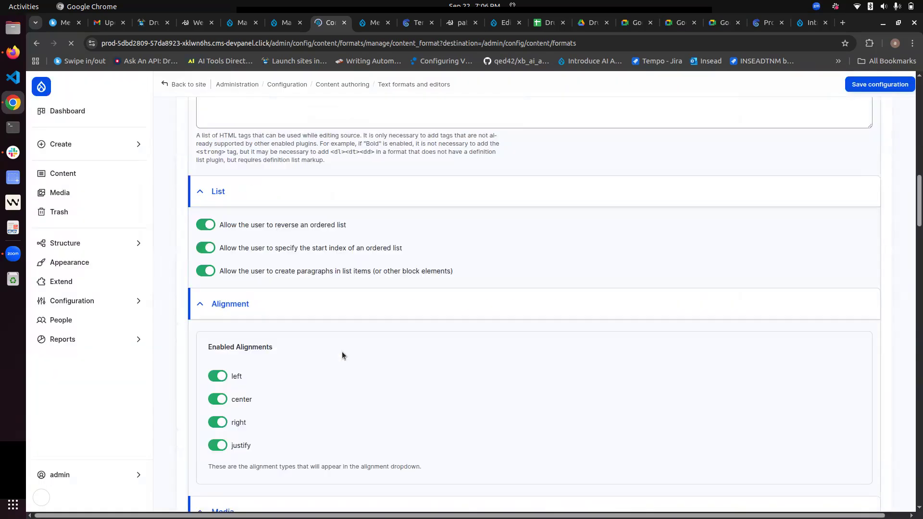
scroll(316, 373, "up", 15)
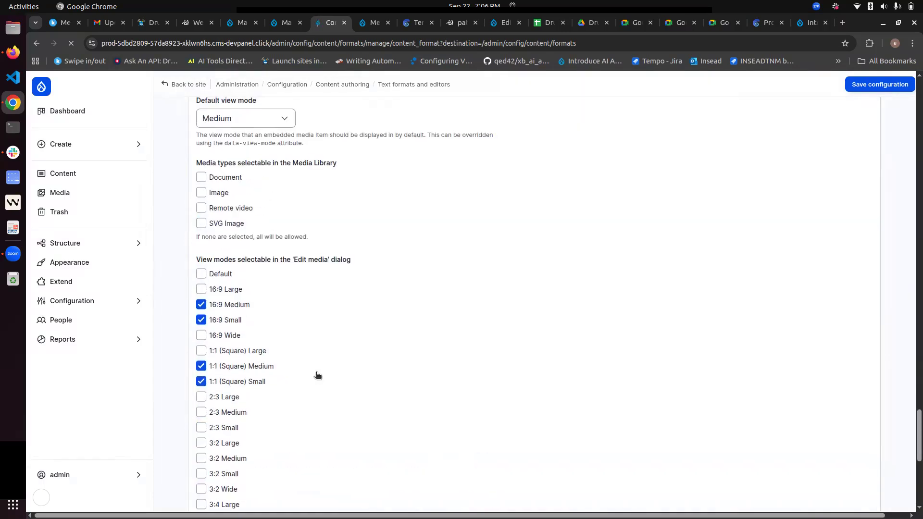
scroll(316, 375, "down", 2)
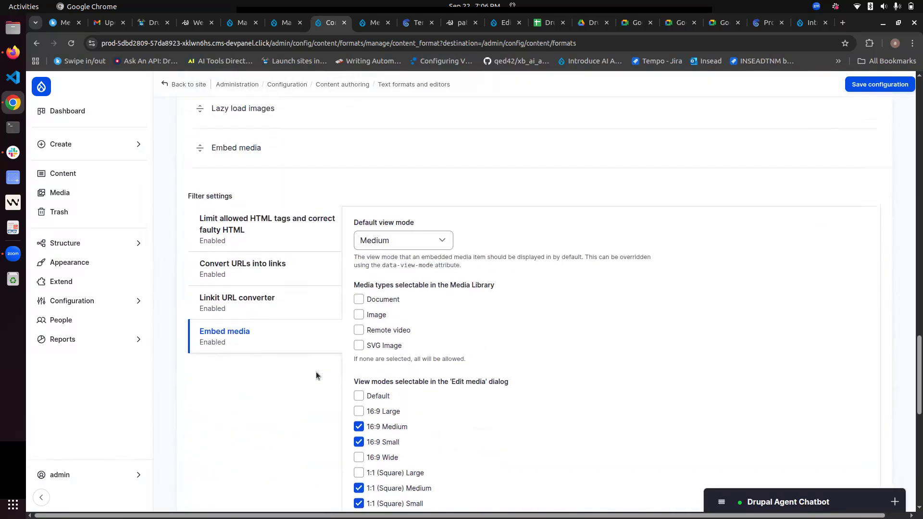
left_click(288, 239)
left_click_drag(414, 325, 812, 361)
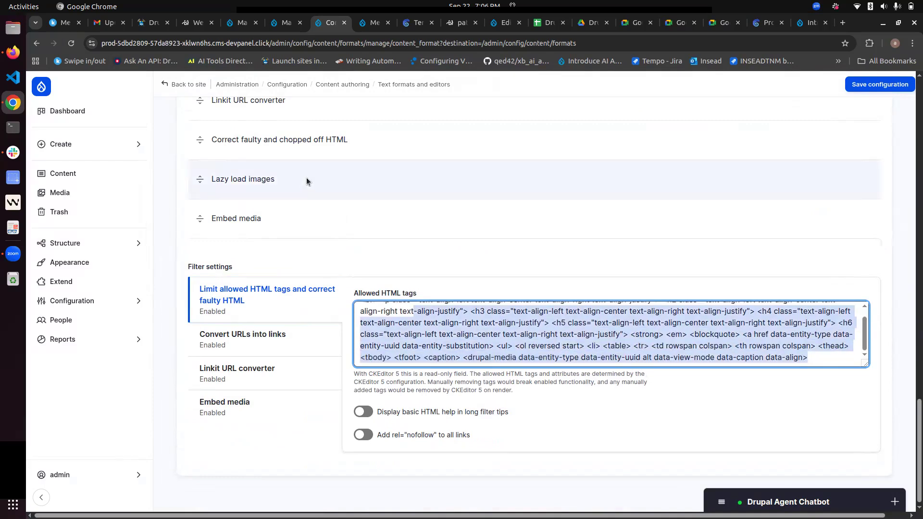
Step: Return to the Content field's token prompt and highlight the [node:title] and [node:field_description] tokens at its end
left_click(287, 23)
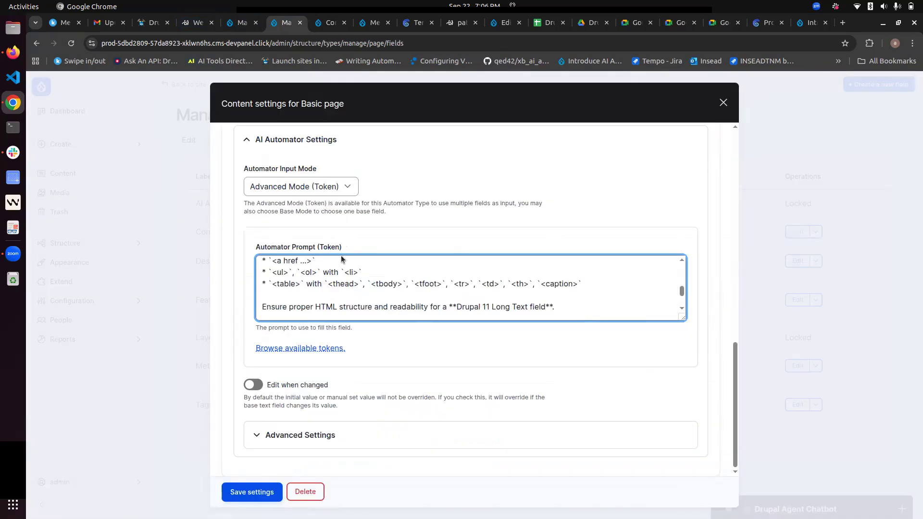
scroll(347, 301, "down", 3)
left_click_drag(266, 299, 408, 299)
left_click(407, 300)
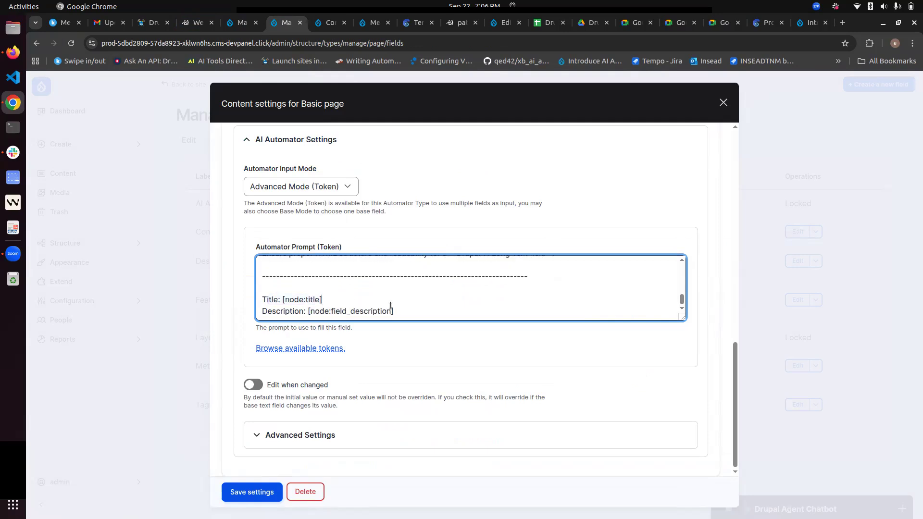
left_click_drag(282, 300, 336, 301)
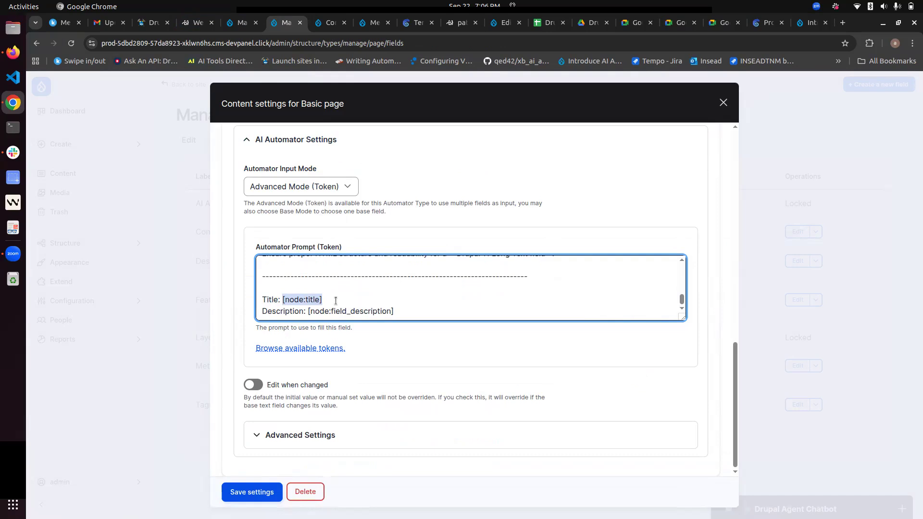
left_click_drag(408, 311, 307, 310)
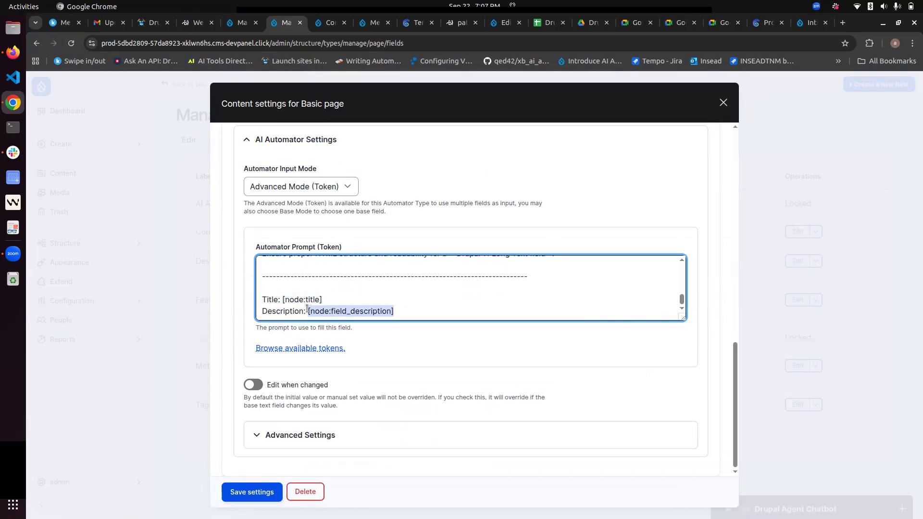
scroll(349, 276, "up", 10)
scroll(357, 300, "down", 10)
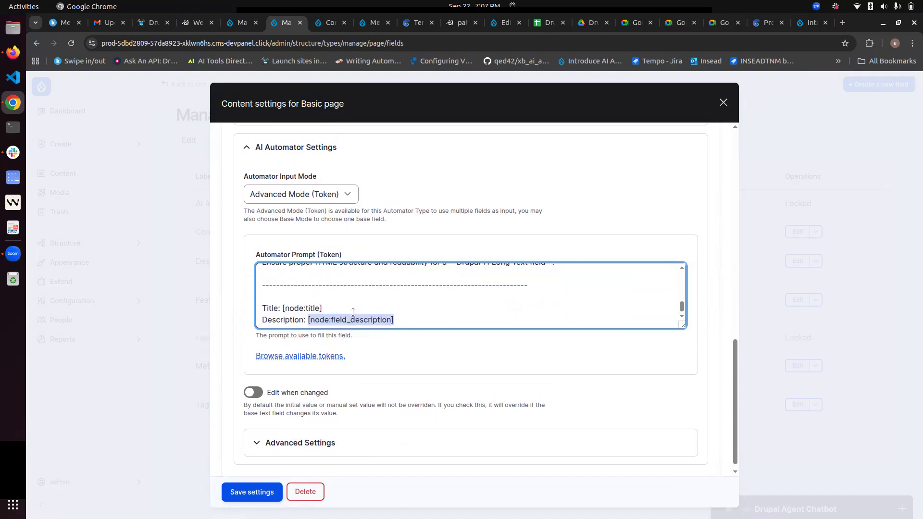
Step: Review the Content automator's advanced settings, including weight, worker, AI provider, code block type and text format, then close the dialog without saving
scroll(406, 404, "down", 1)
left_click(384, 434)
scroll(382, 433, "down", 5)
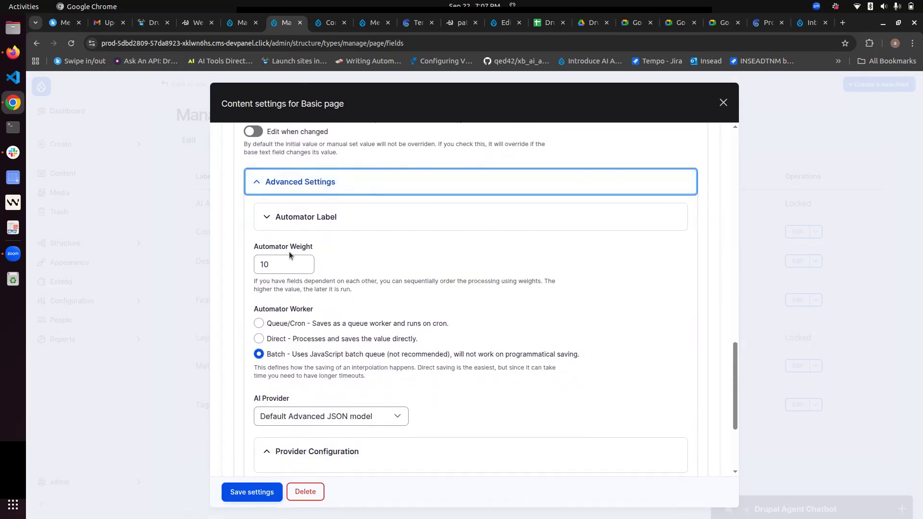
left_click(280, 265)
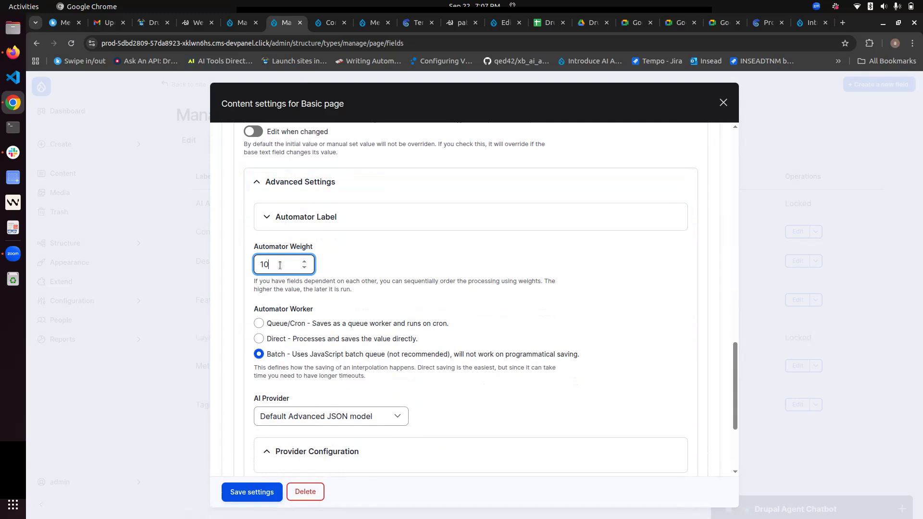
scroll(339, 233, "up", 4)
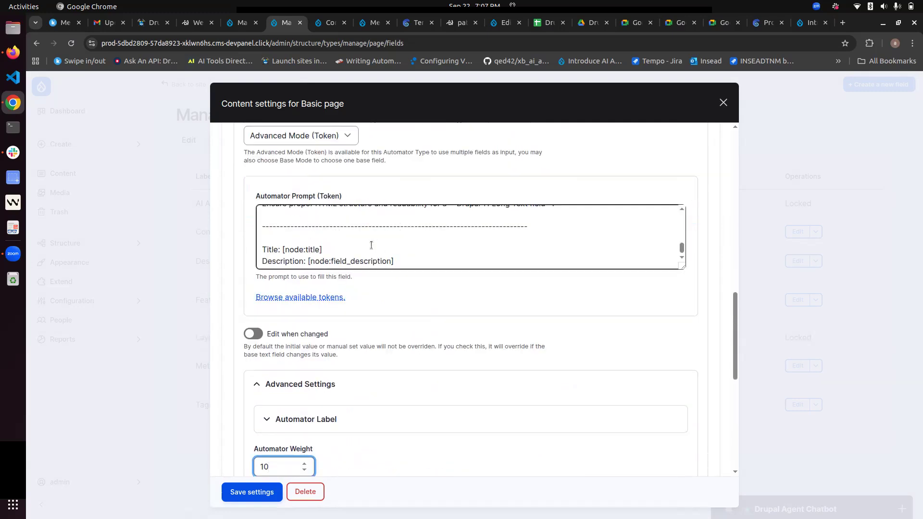
scroll(388, 253, "down", 3)
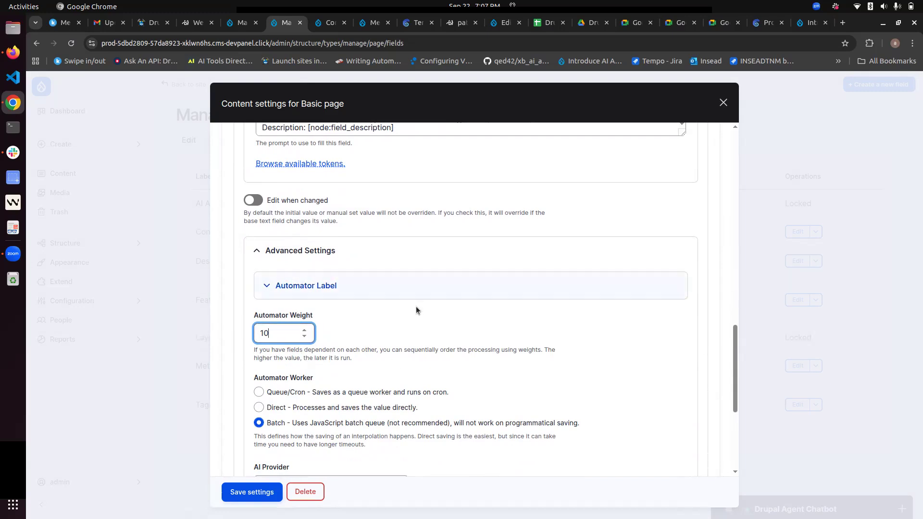
scroll(345, 336, "down", 1)
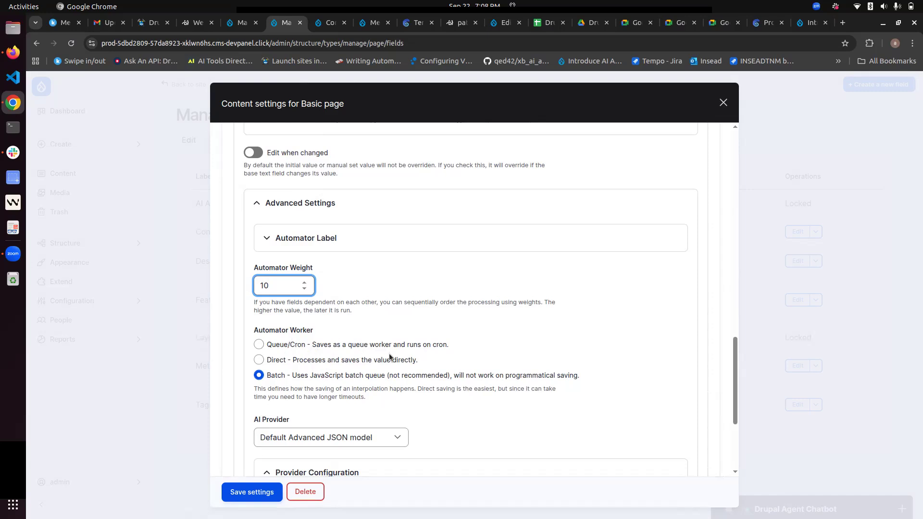
scroll(388, 353, "down", 3)
scroll(389, 354, "down", 1)
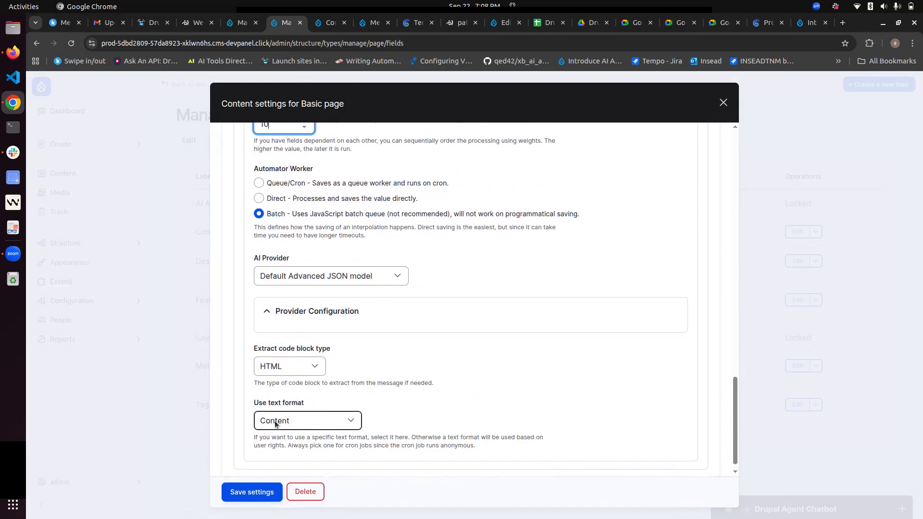
scroll(417, 371, "up", 1)
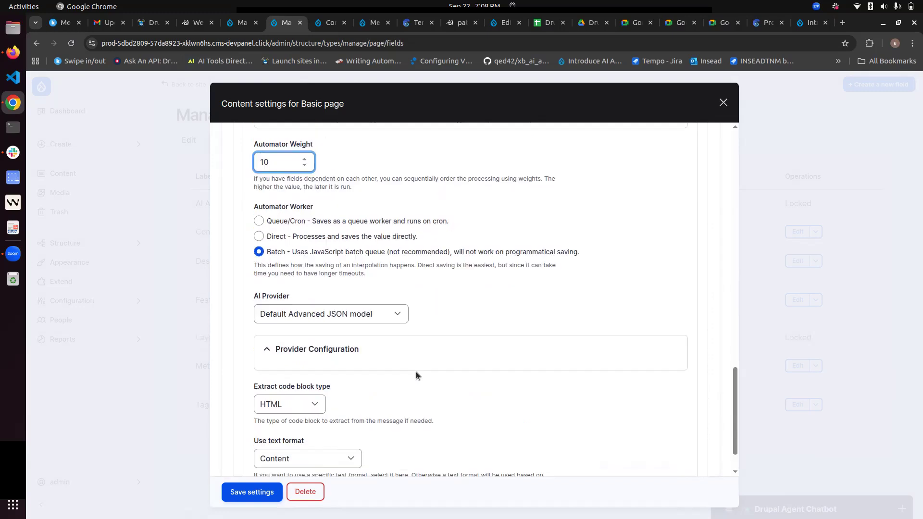
left_click(724, 102)
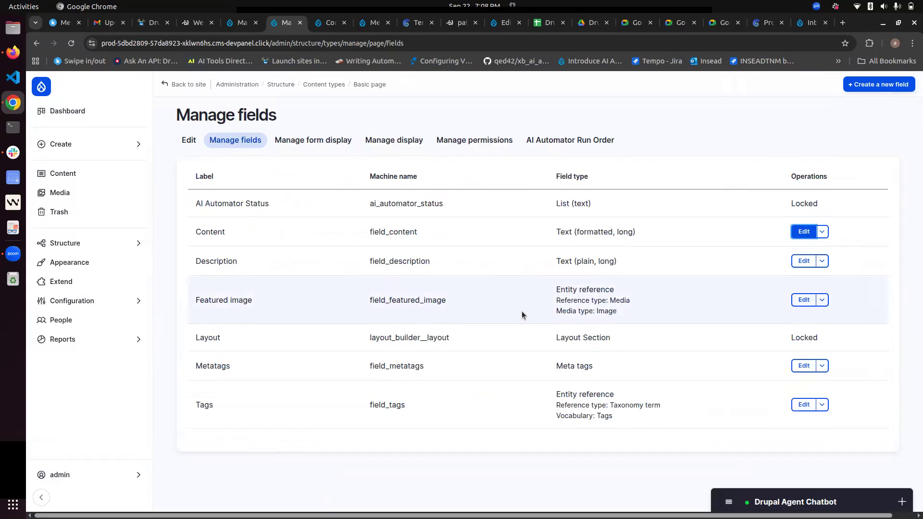
Step: Open the Tags field settings and review its AI Automator type, input mode, base field and prompt
left_click(804, 406)
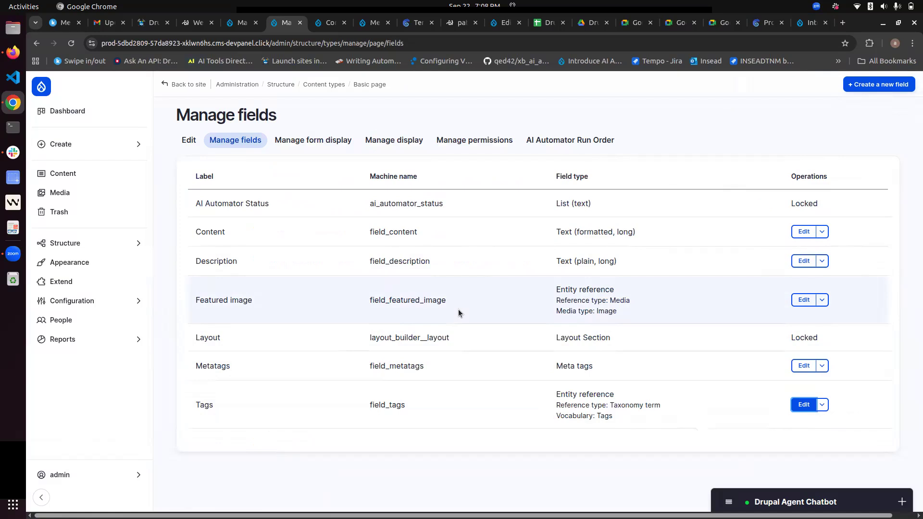
scroll(386, 410, "down", 4)
scroll(386, 410, "down", 6)
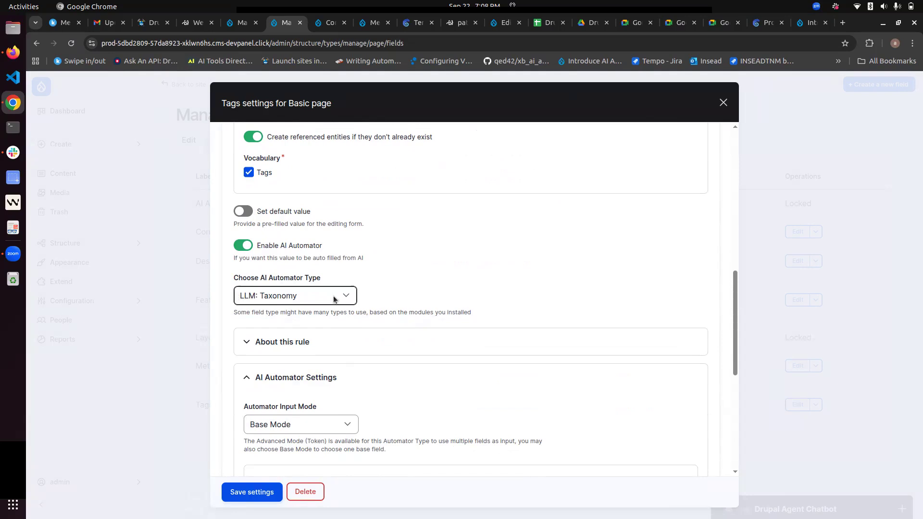
scroll(379, 357, "down", 3)
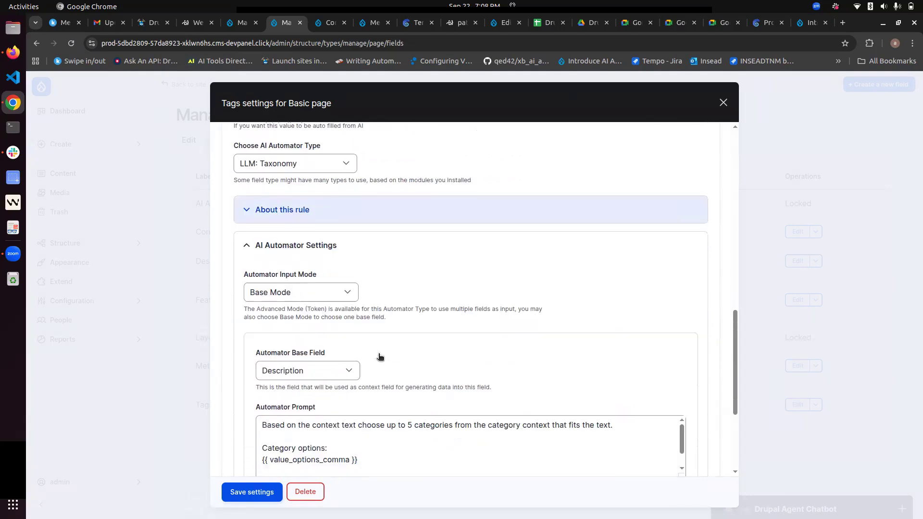
scroll(379, 356, "down", 1)
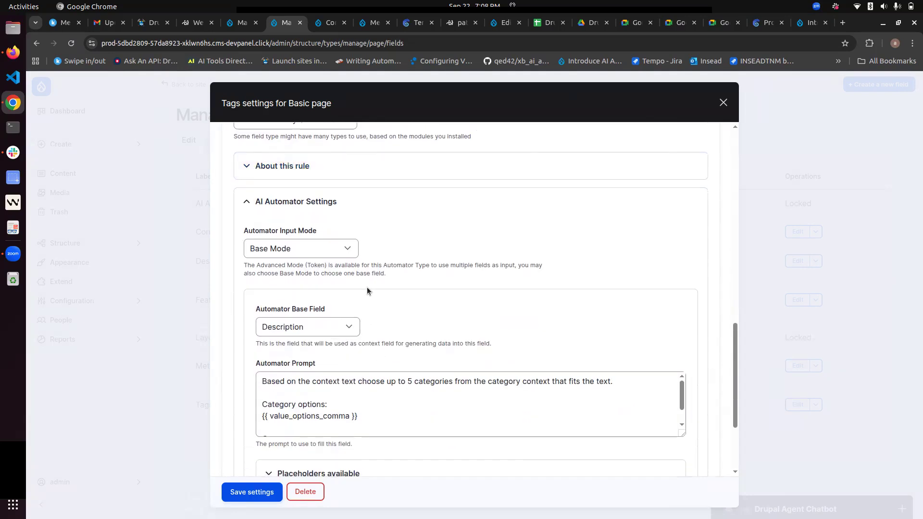
scroll(368, 287, "down", 1)
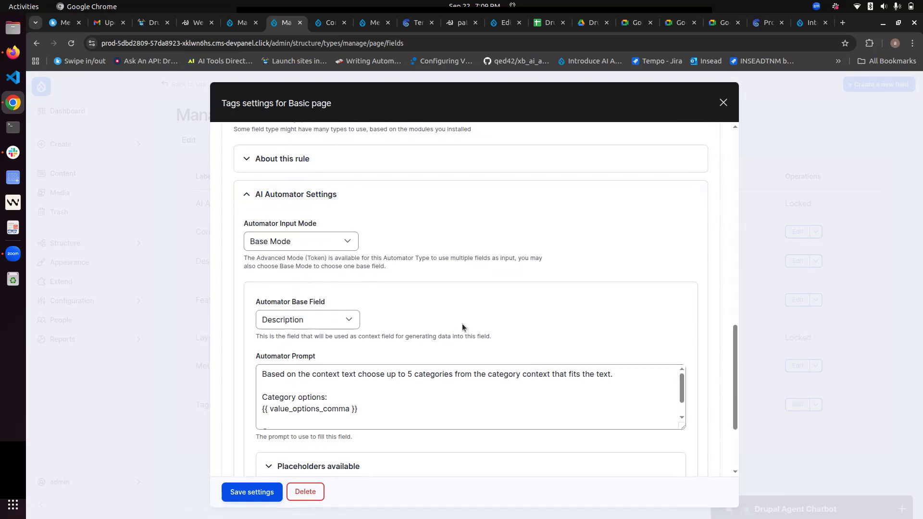
scroll(463, 327, "down", 3)
Step: Examine the {{ value_options_comma }} placeholder in the Tags prompt and compare it with the expanded list of available placeholders
left_click(439, 327)
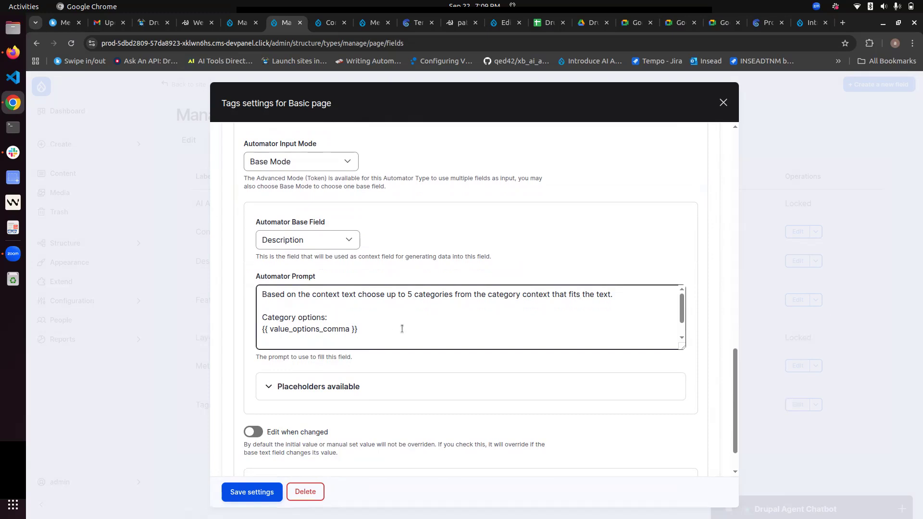
left_click_drag(359, 329, 250, 333)
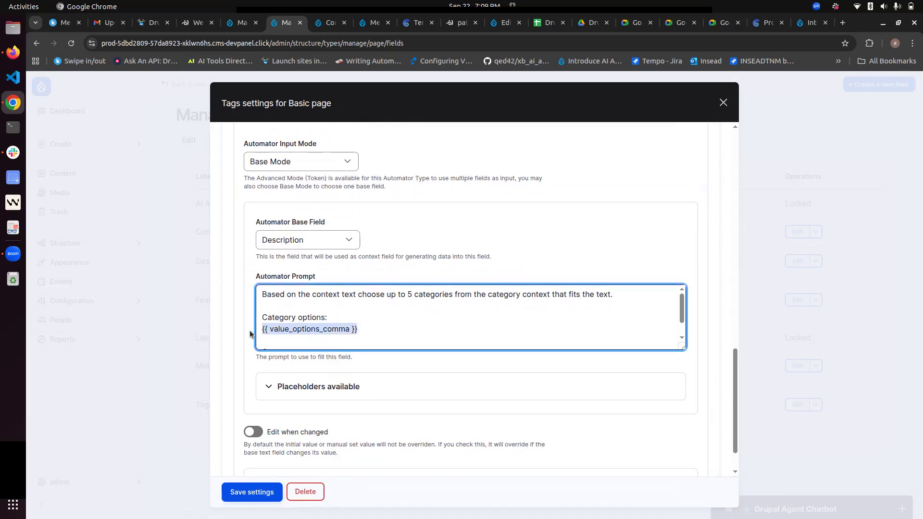
left_click(360, 387)
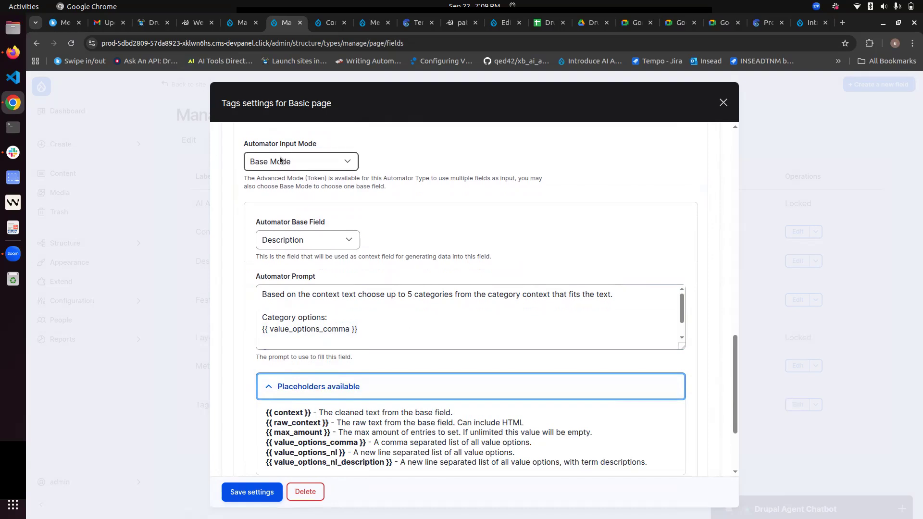
scroll(281, 161, "up", 5)
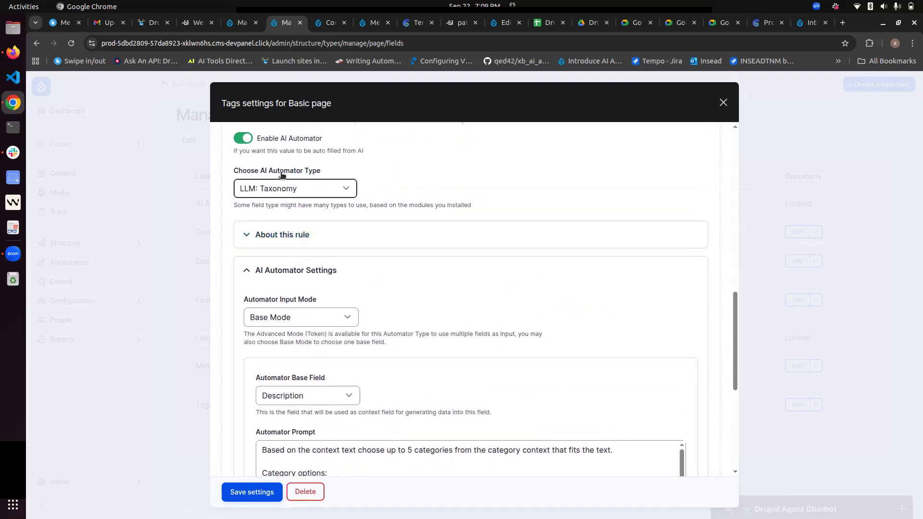
scroll(321, 195, "down", 6)
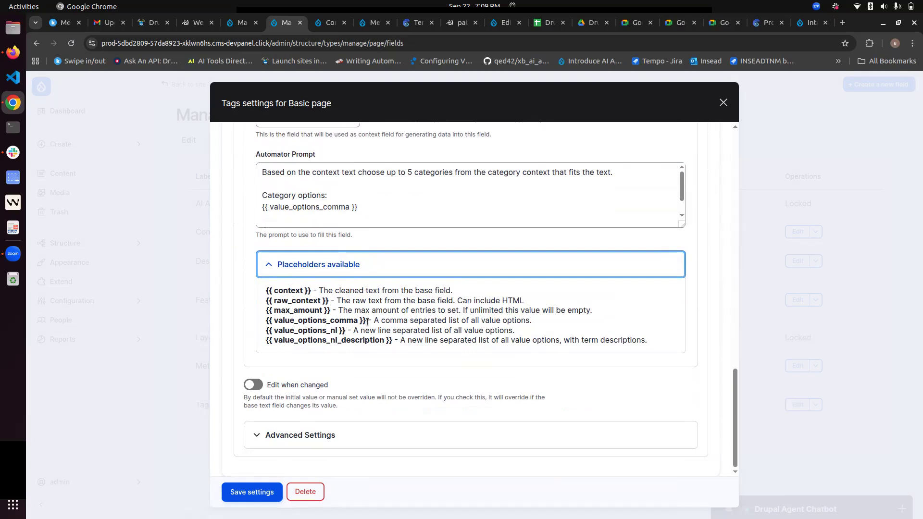
left_click_drag(367, 321, 268, 319)
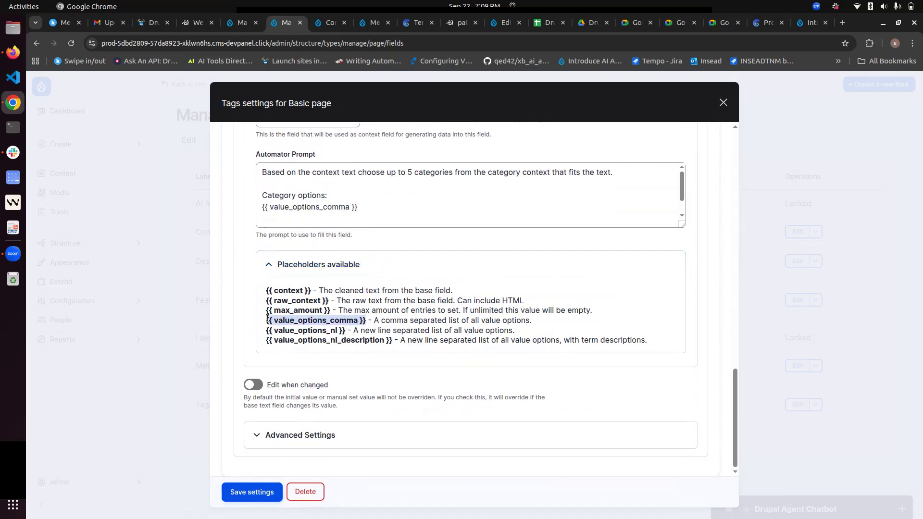
scroll(340, 262, "up", 6)
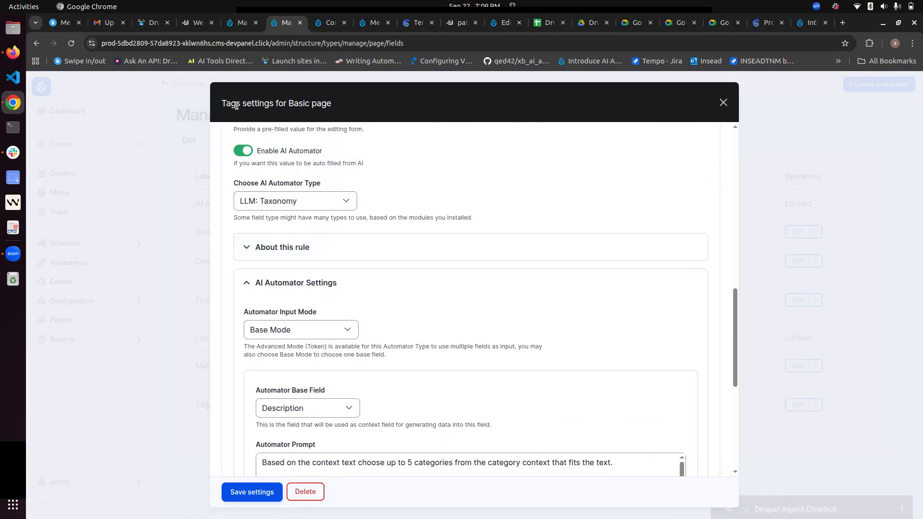
scroll(417, 269, "down", 6)
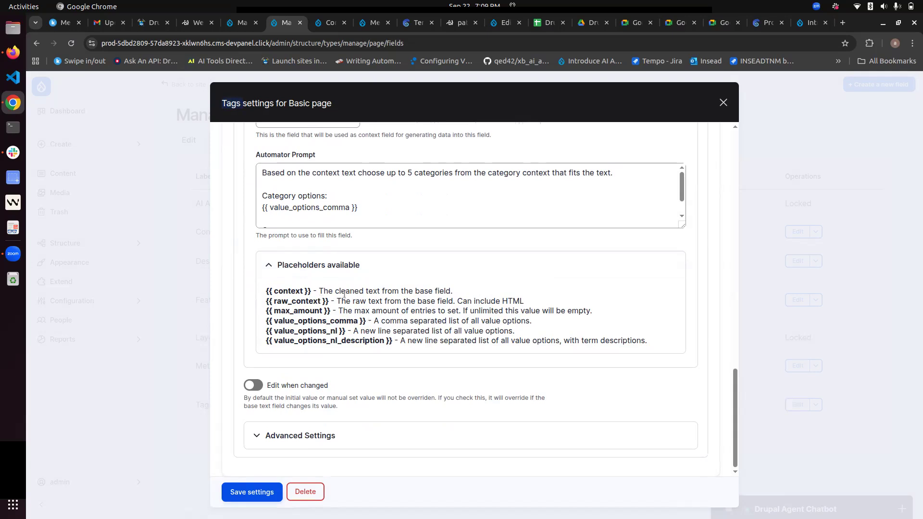
Step: Highlight the {{ value_options_comma }}, {{ value_options_nl }} and {{ value_options_nl_description }} placeholders in the Tags automator's placeholder list
left_click_drag(267, 322, 366, 319)
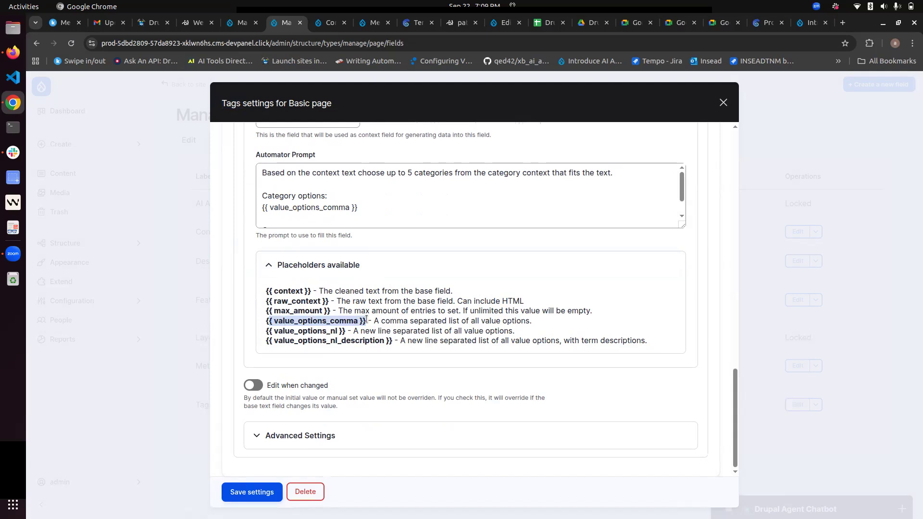
left_click_drag(344, 332, 267, 338)
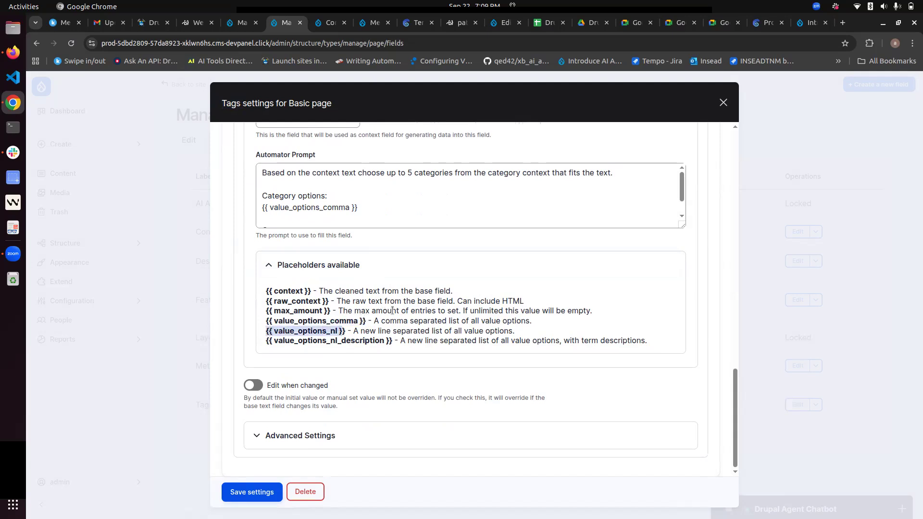
left_click_drag(393, 343, 266, 342)
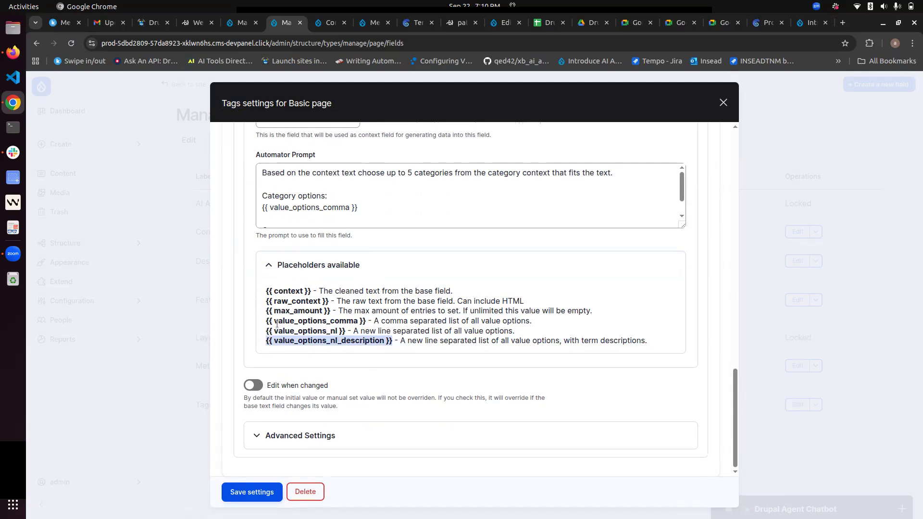
Step: Highlight the {{ value_options_comma }} and {{ context }} placeholders in the Tags prompt and check which base field supplies the context
left_click_drag(363, 208, 254, 208)
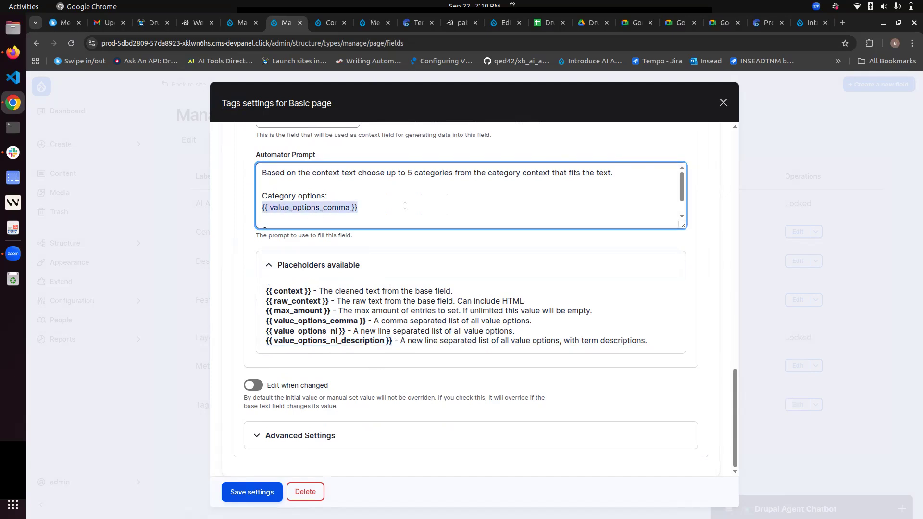
scroll(404, 206, "down", 1)
left_click_drag(325, 219, 261, 218)
scroll(375, 219, "up", 3)
scroll(392, 262, "up", 2)
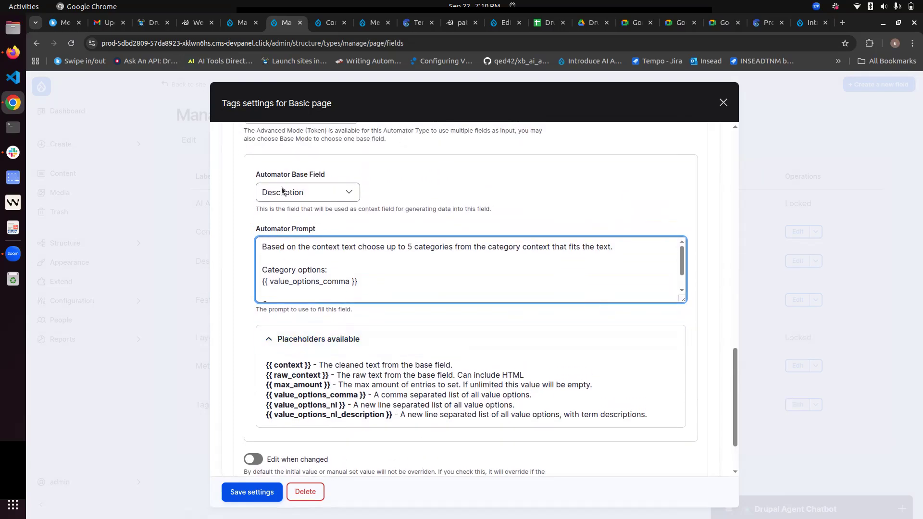
scroll(391, 272, "down", 1)
scroll(413, 367, "down", 2)
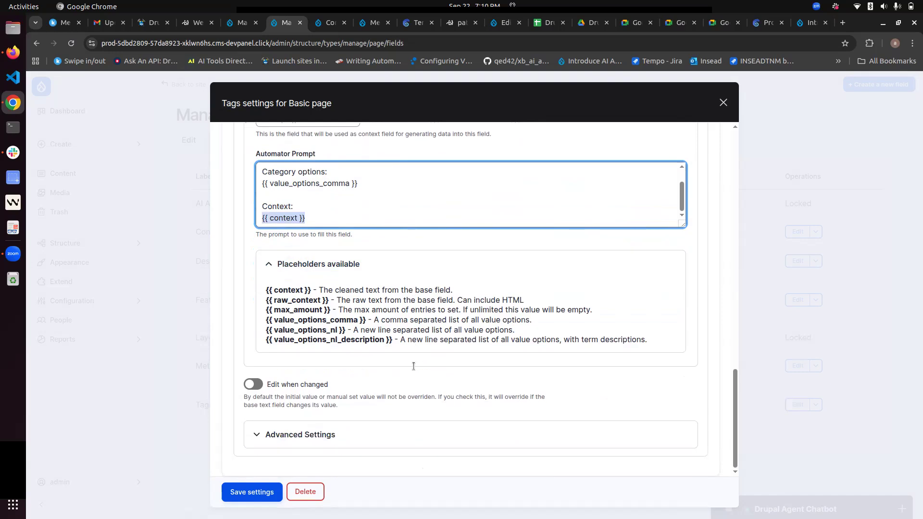
Step: Expand the Tags automator's advanced settings, check the automator weight and return to the base field setting
left_click(382, 450)
left_click(399, 441)
scroll(400, 440, "down", 5)
left_click(274, 316)
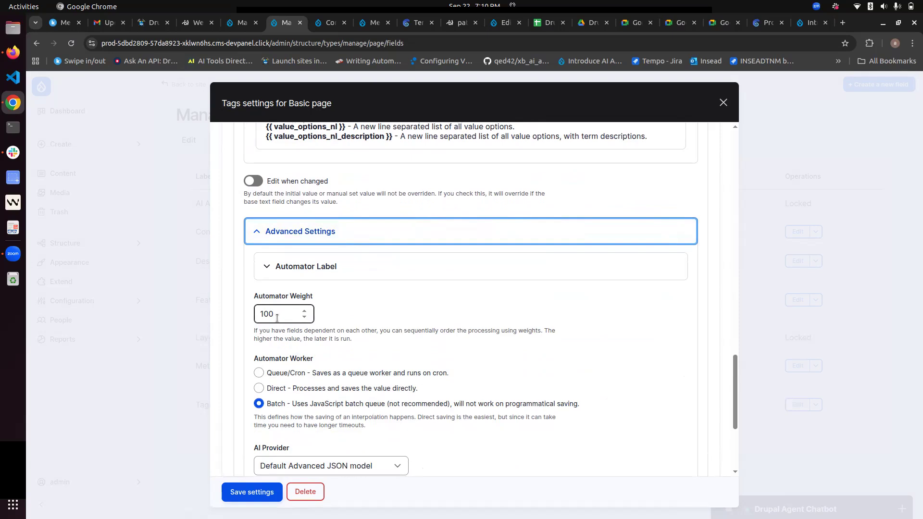
scroll(354, 250, "up", 4)
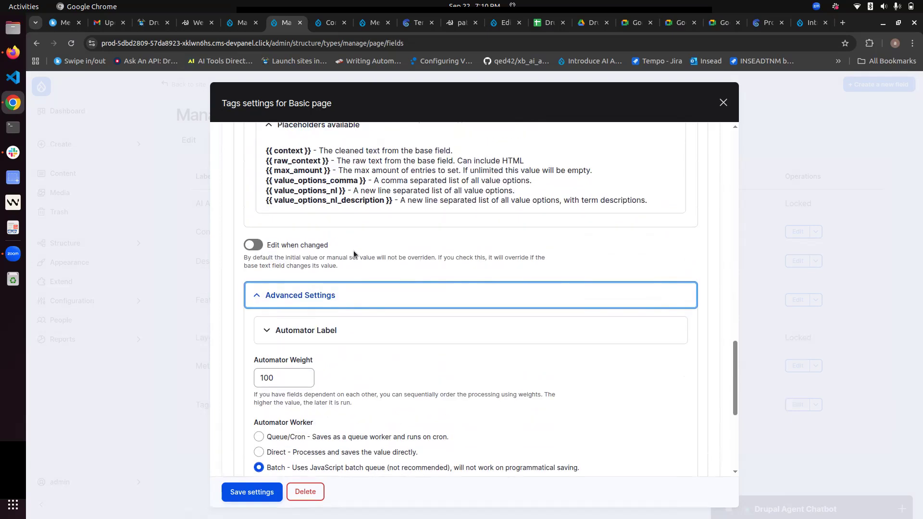
scroll(353, 251, "up", 3)
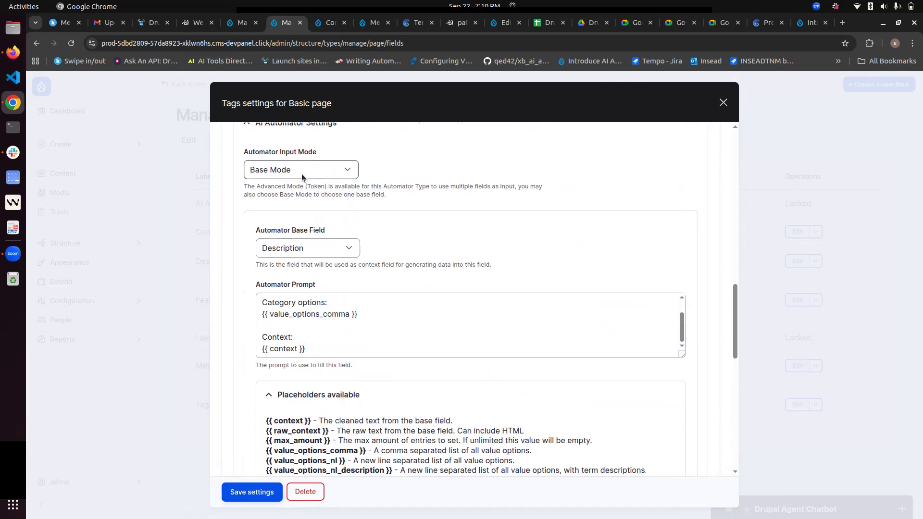
Step: Set the Tags automator's base field to Content
left_click(312, 248)
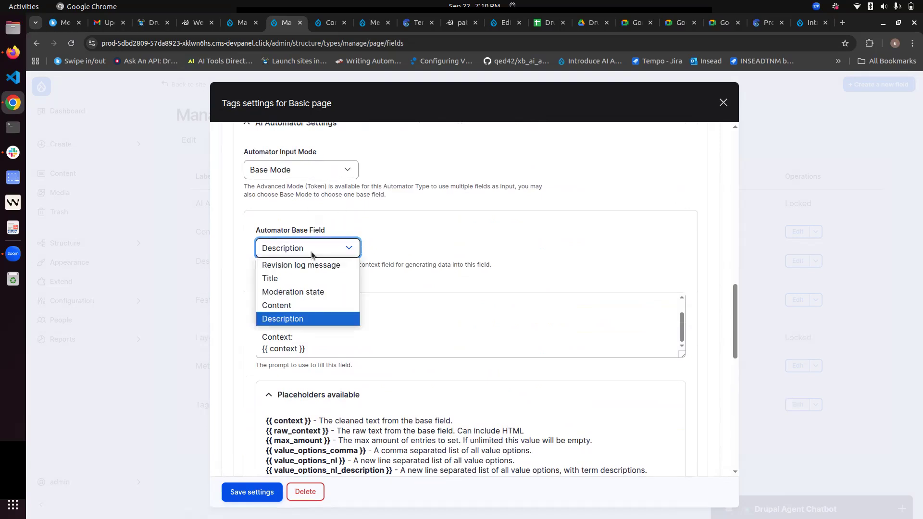
left_click(298, 305)
left_click(311, 242)
left_click(311, 244)
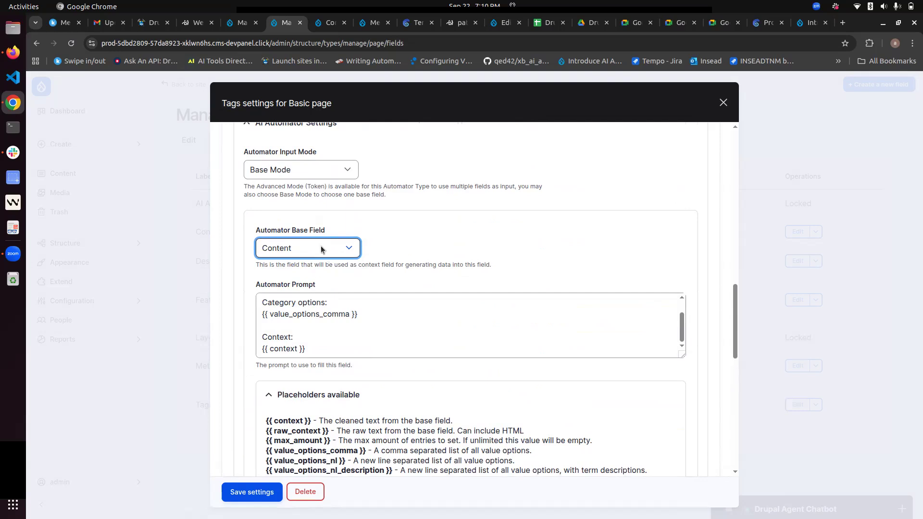
left_click(315, 315)
scroll(314, 333, "up", 2)
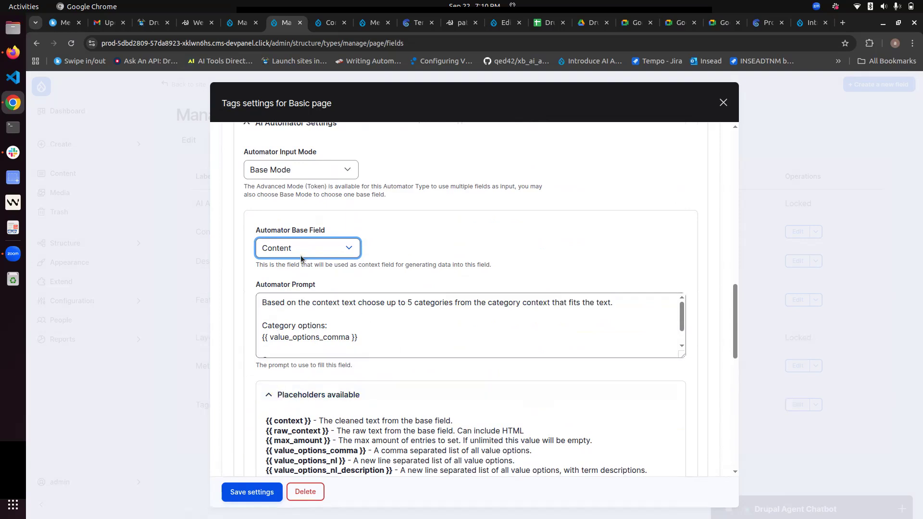
Step: Review the Tags automator's weight, worker, AI provider, text manipulation and similar-tags options, then save the field settings
scroll(423, 264, "down", 7)
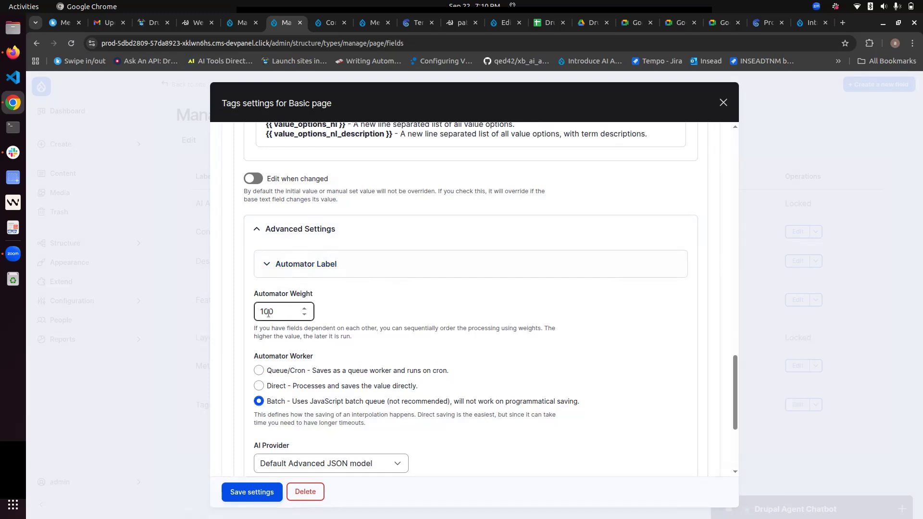
left_click_drag(283, 312, 239, 312)
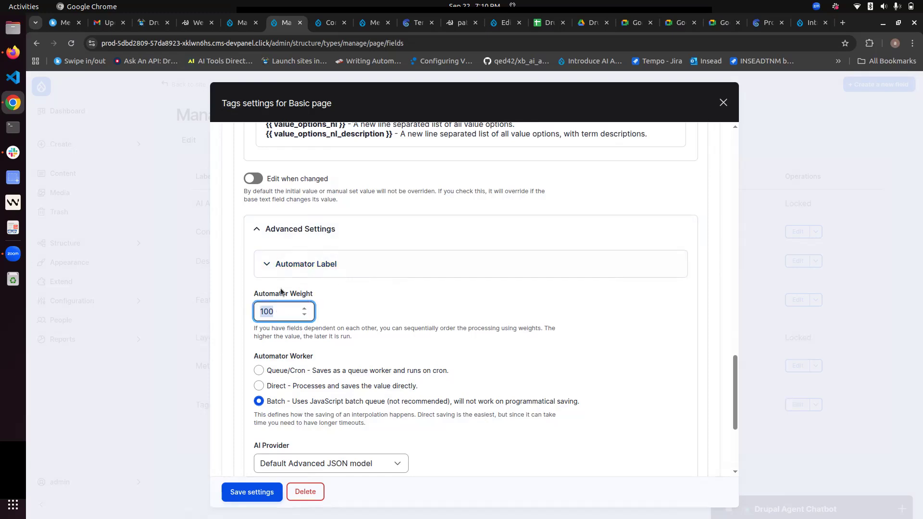
scroll(335, 364, "down", 2)
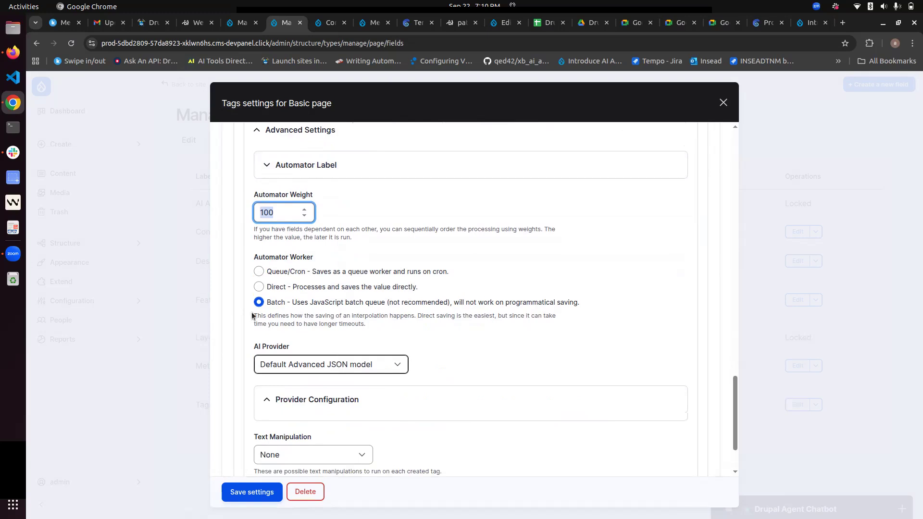
scroll(463, 306, "down", 2)
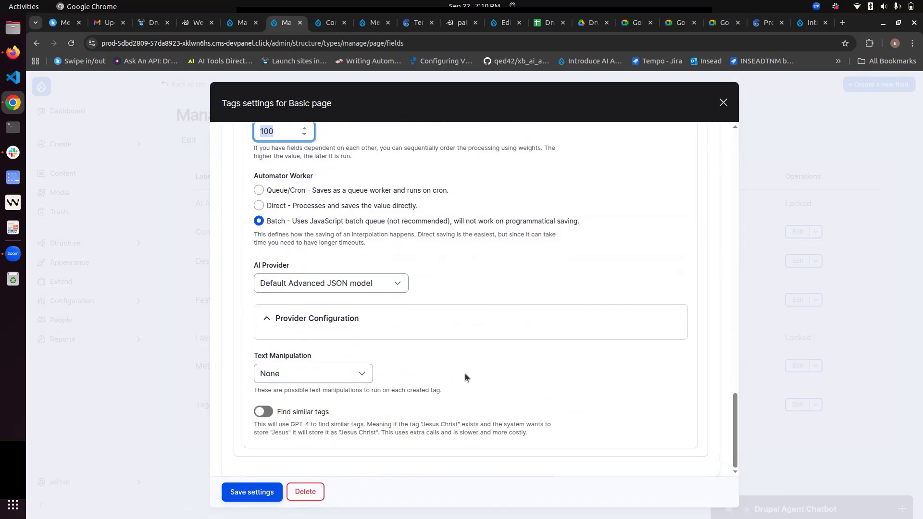
left_click(251, 488)
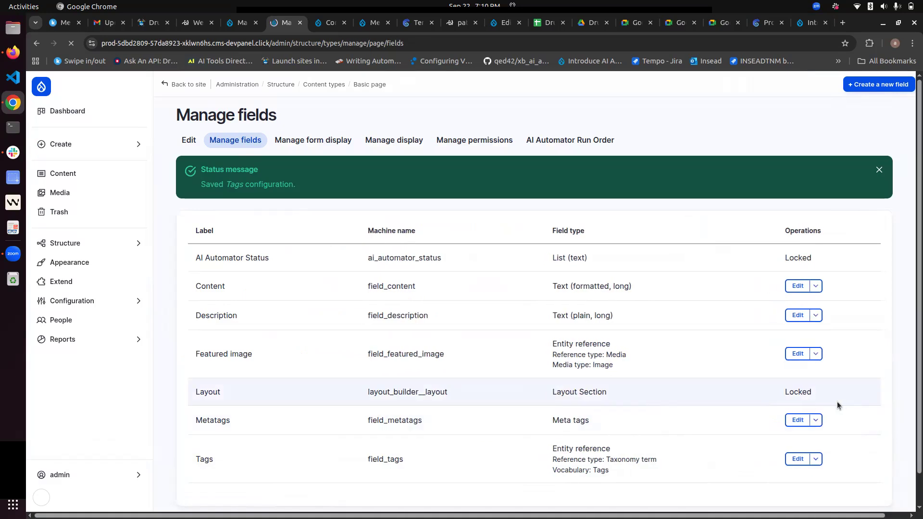
Step: Open the Metatags field settings and choose LLM: Metatag as the AI Automator type
left_click(766, 420)
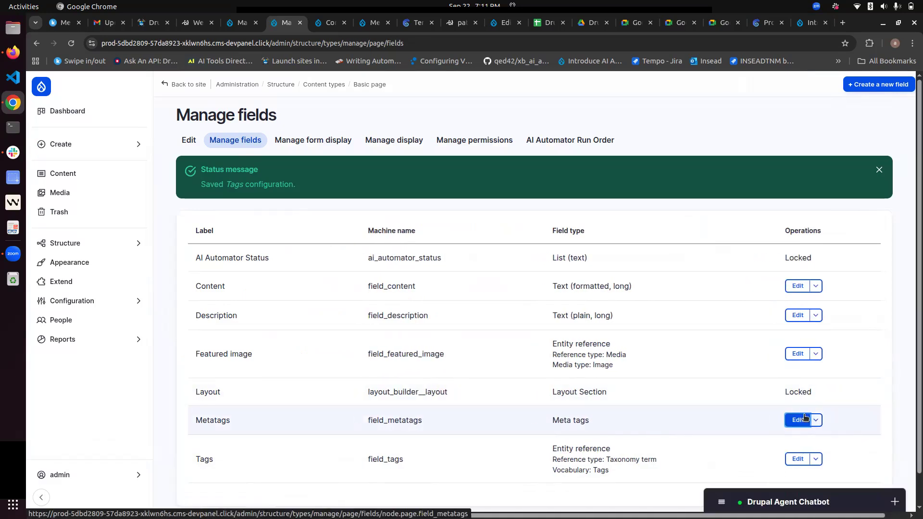
left_click(805, 417)
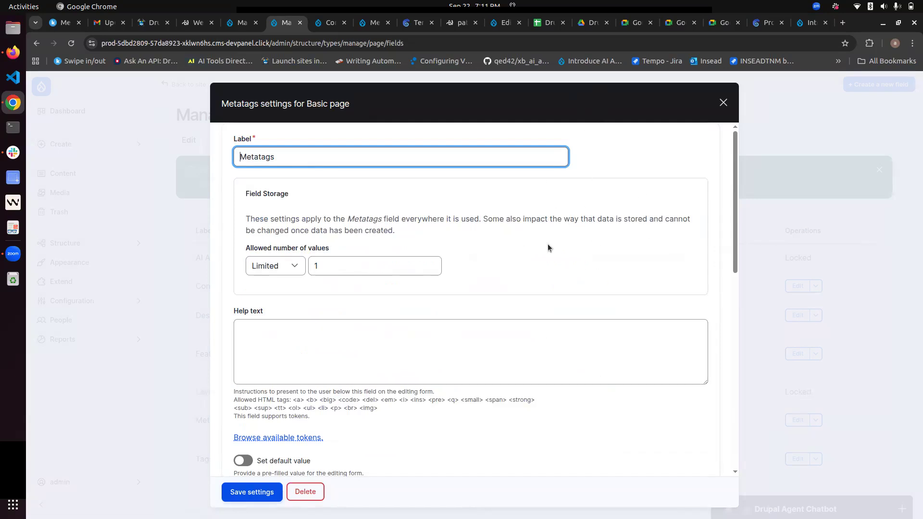
scroll(522, 369, "down", 5)
scroll(522, 368, "down", 8)
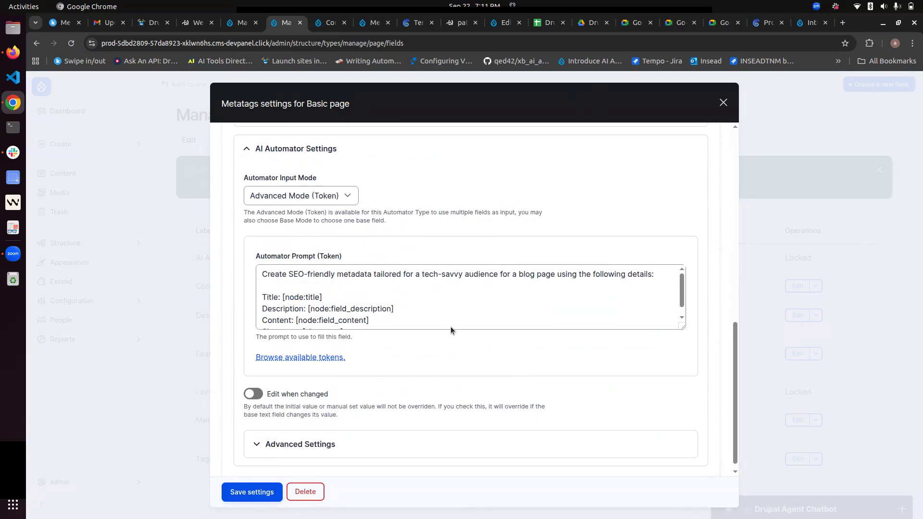
scroll(374, 229, "up", 5)
left_click(327, 244)
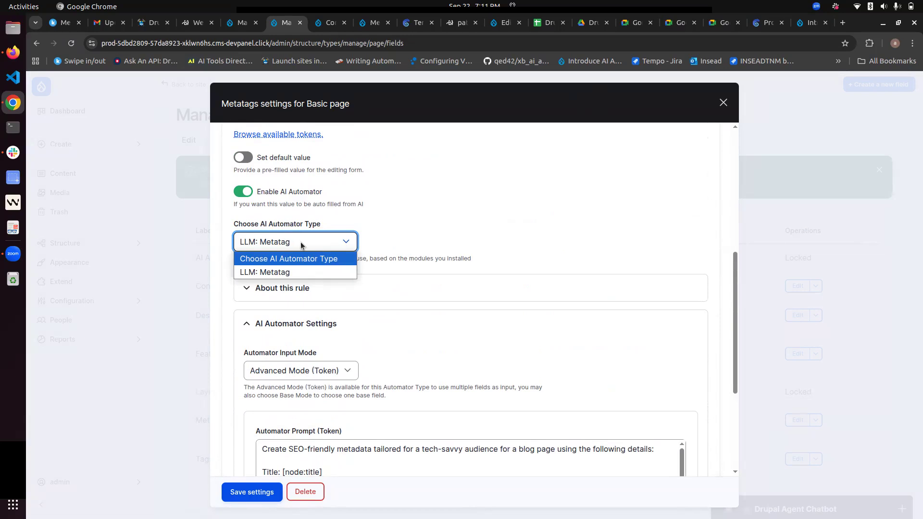
left_click(301, 270)
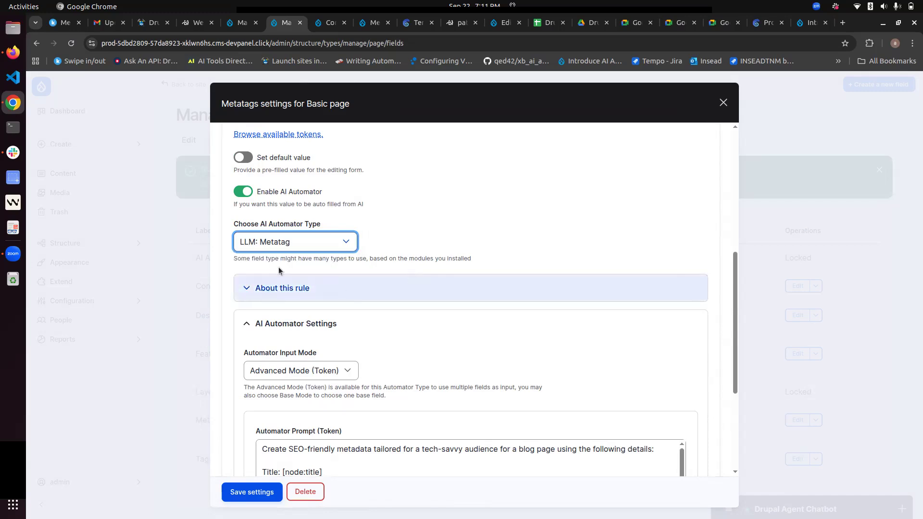
Step: Read the Metatags automator's token prompt and highlight its [site:name] token
scroll(348, 300, "down", 5)
scroll(348, 300, "up", 1)
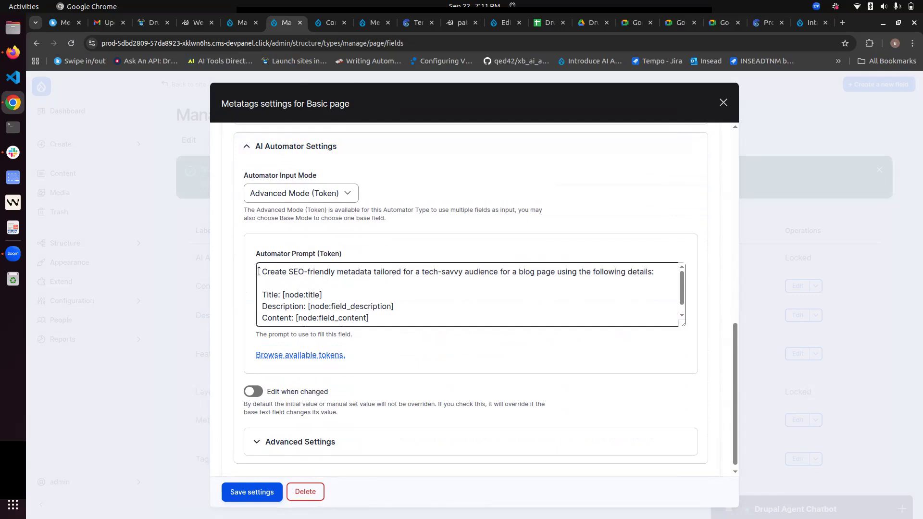
left_click_drag(262, 272, 283, 275)
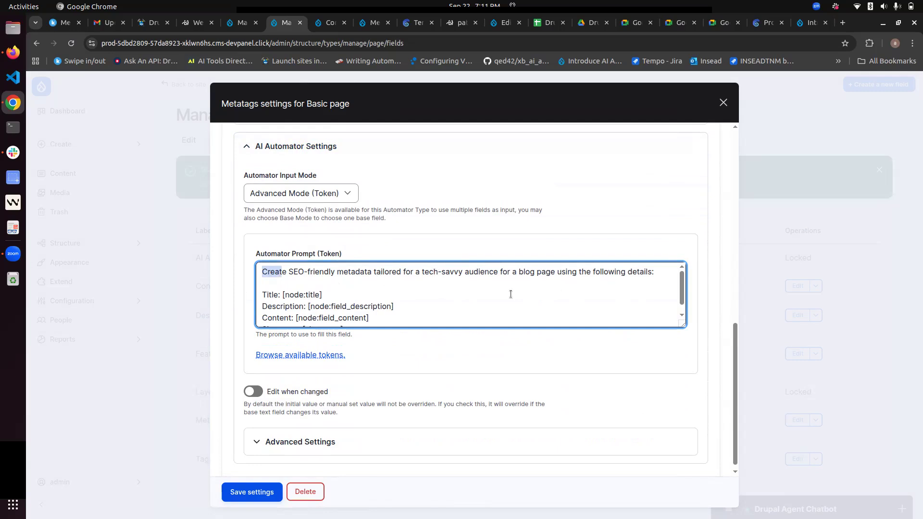
scroll(511, 294, "down", 1)
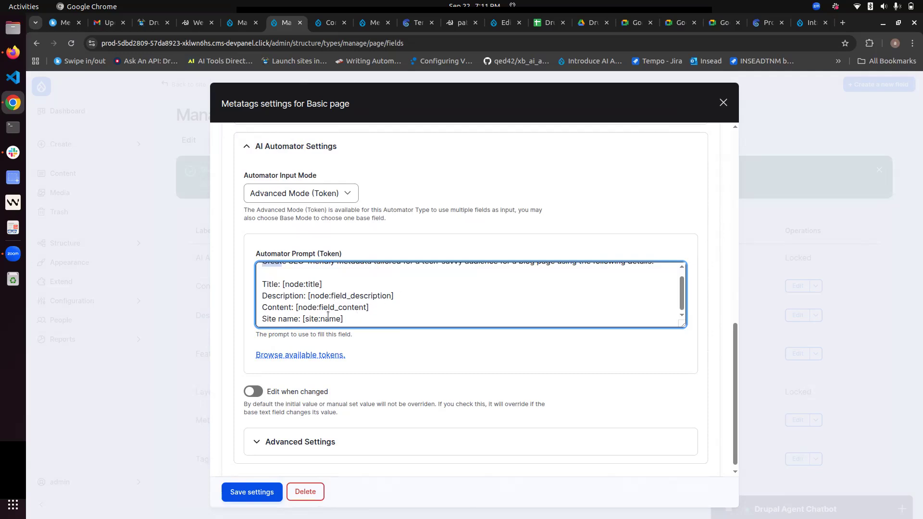
left_click(373, 310)
left_click_drag(351, 318, 315, 315)
left_click(368, 320)
left_click_drag(367, 321, 302, 316)
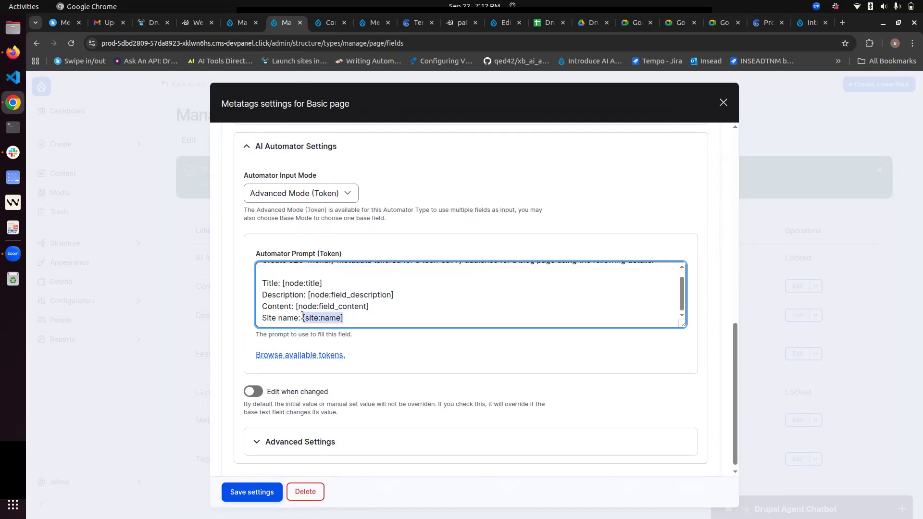
left_click(391, 322)
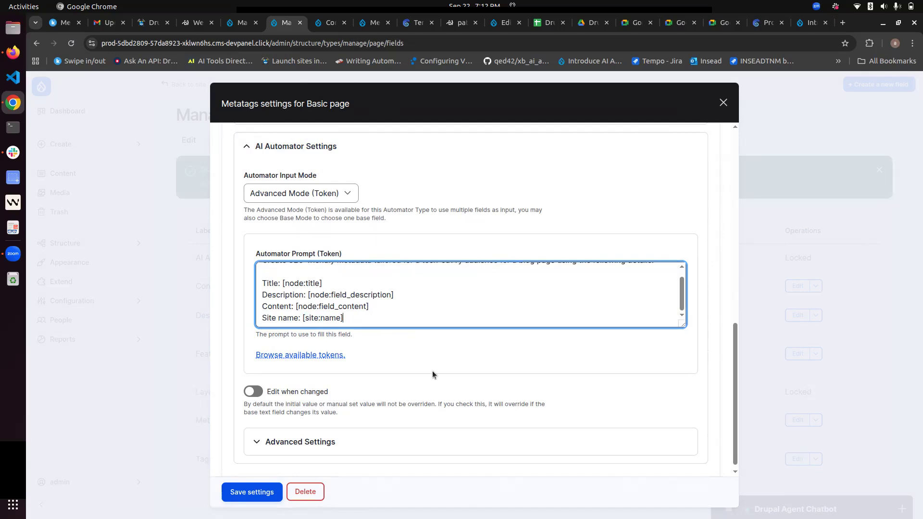
Step: Expand the Metatags automator's advanced settings and review the weight, worker, AI provider and the Setup Basic tags subprompts
left_click(371, 445)
scroll(370, 446, "down", 4)
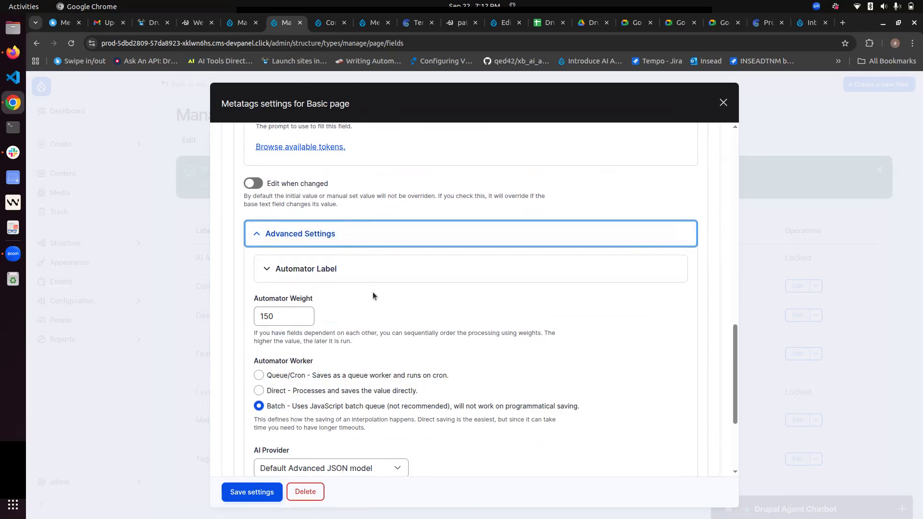
scroll(373, 294, "down", 3)
left_click(369, 393)
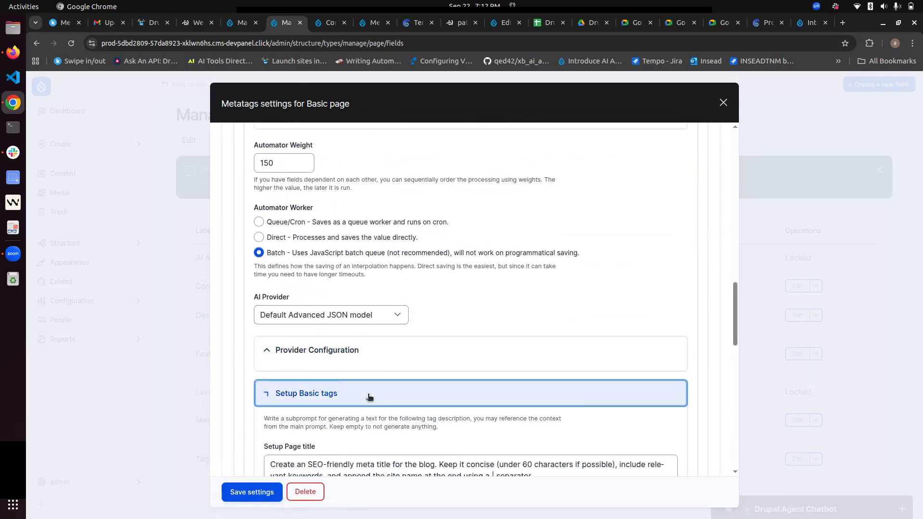
scroll(368, 392, "down", 4)
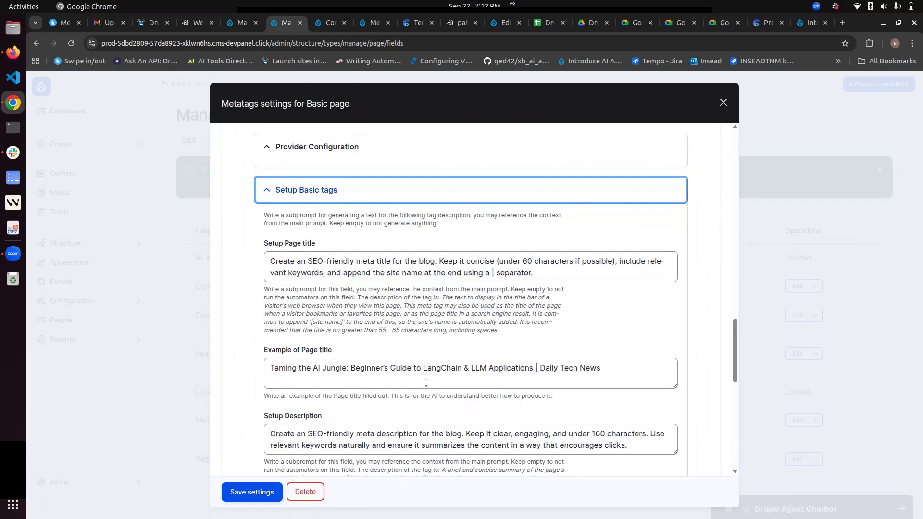
Step: Highlight the title part and the "Daily Tech News" site name in the Example of Page title text
left_click_drag(619, 367, 267, 369)
left_click(602, 368)
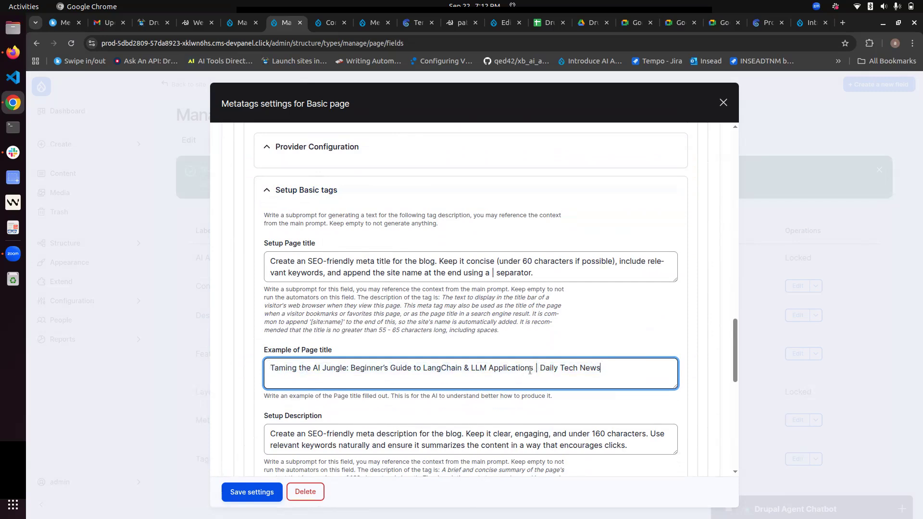
left_click_drag(533, 368, 270, 369)
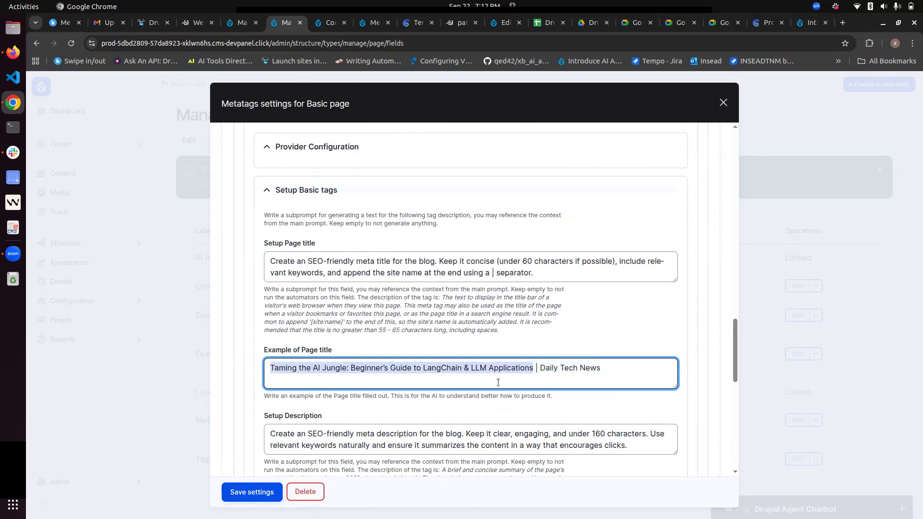
left_click_drag(539, 368, 621, 364)
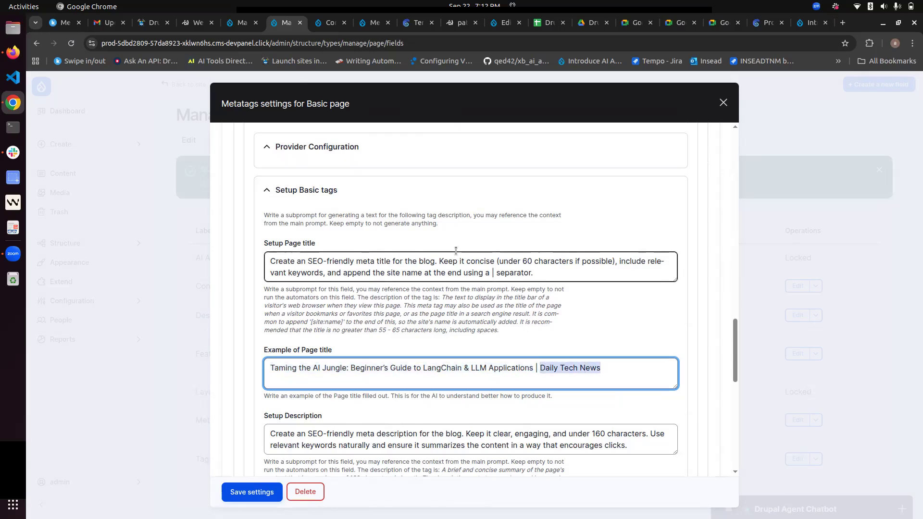
Step: Compare the page title subprompt and its example with the [site:name] token in the main Metatags prompt
scroll(456, 251, "up", 1)
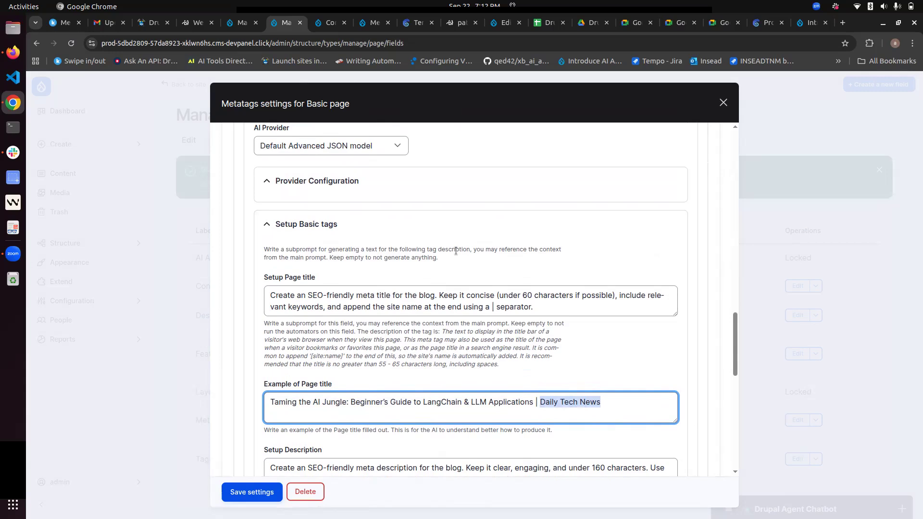
left_click(605, 403)
left_click_drag(268, 384, 303, 363)
scroll(409, 365, "up", 10)
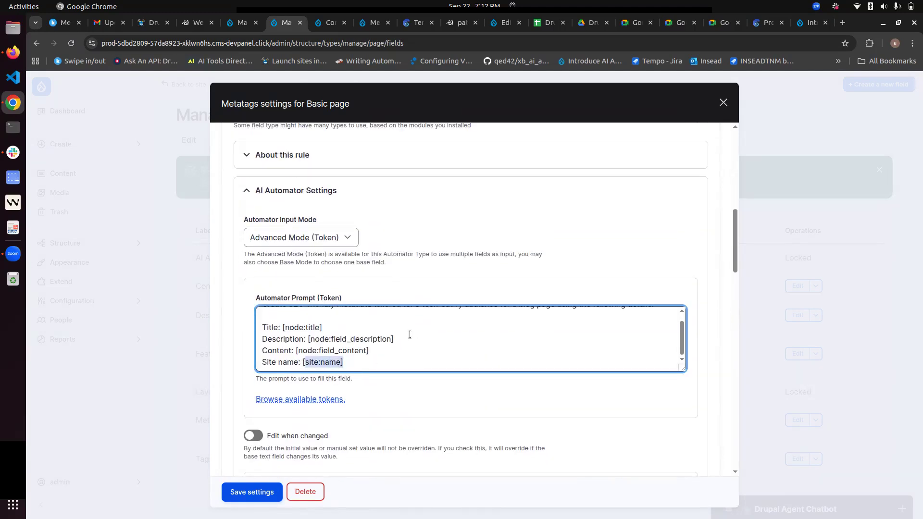
Step: Highlight "Daily Tech News" in the Example of Page title, plus the SEO title and under 60 characters instructions in the page title subprompt
scroll(397, 388, "down", 10)
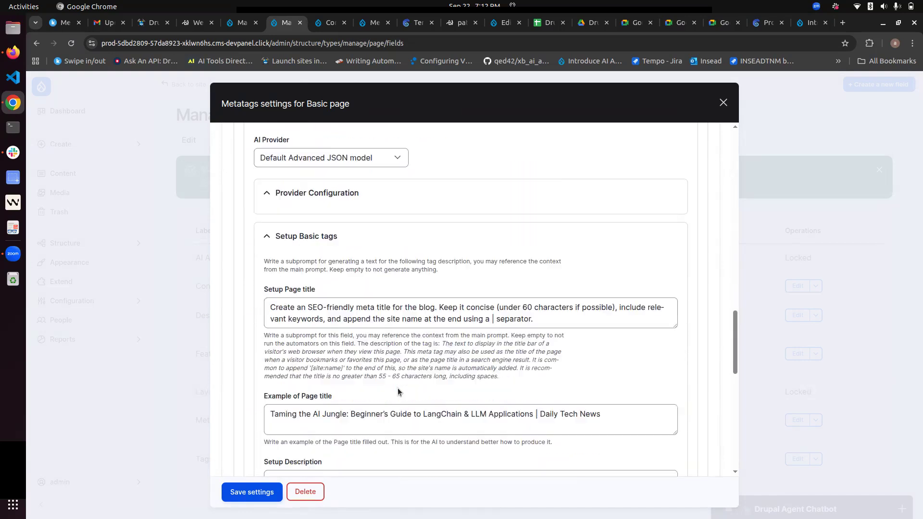
scroll(397, 388, "down", 1)
left_click_drag(539, 397, 625, 395)
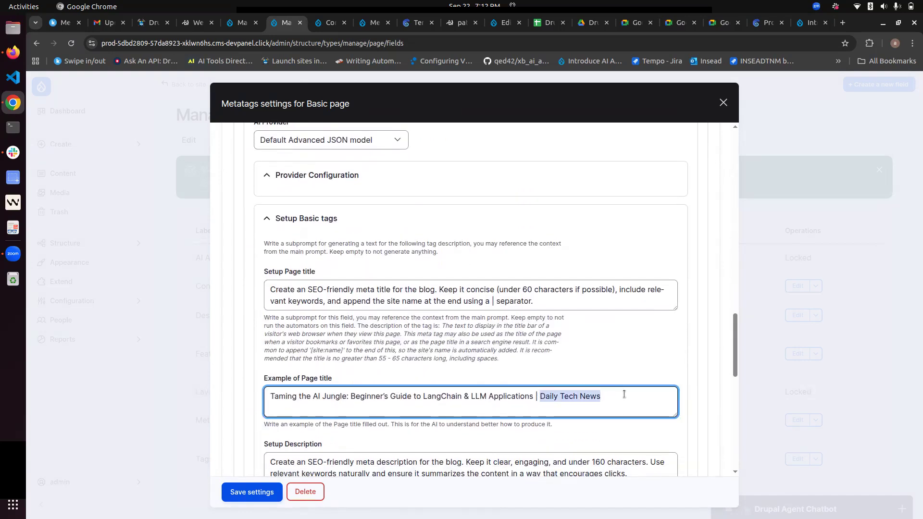
left_click(519, 407)
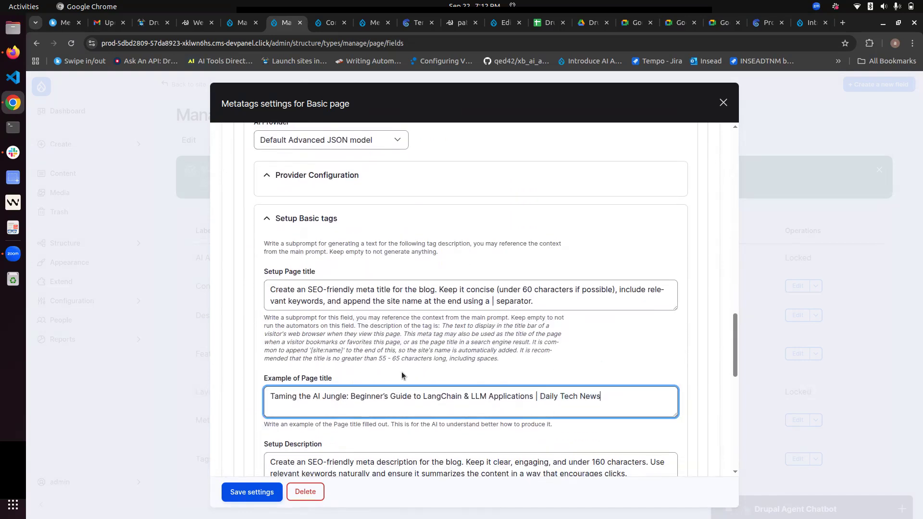
left_click_drag(269, 289, 612, 290)
left_click(543, 301)
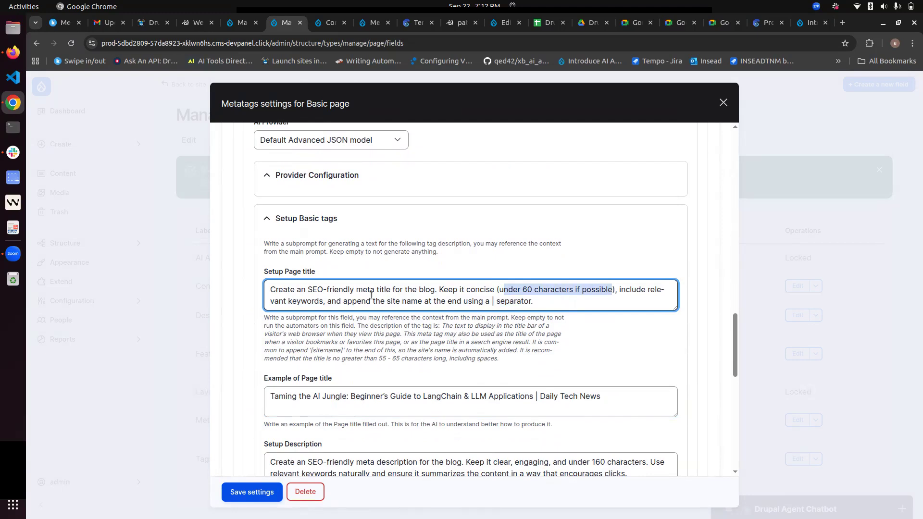
Step: Read the Setup Description subprompt and highlight its 160 character limit
scroll(337, 303, "down", 4)
left_click(344, 298)
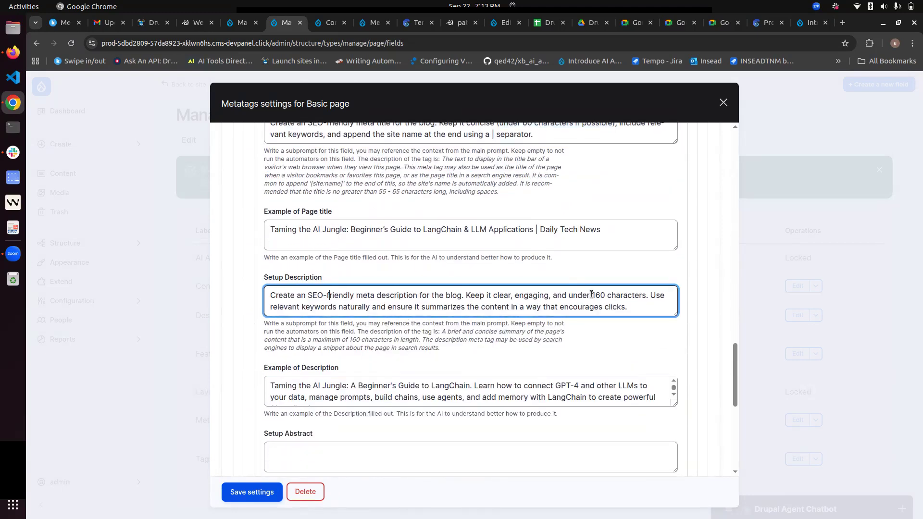
left_click_drag(592, 294, 606, 297)
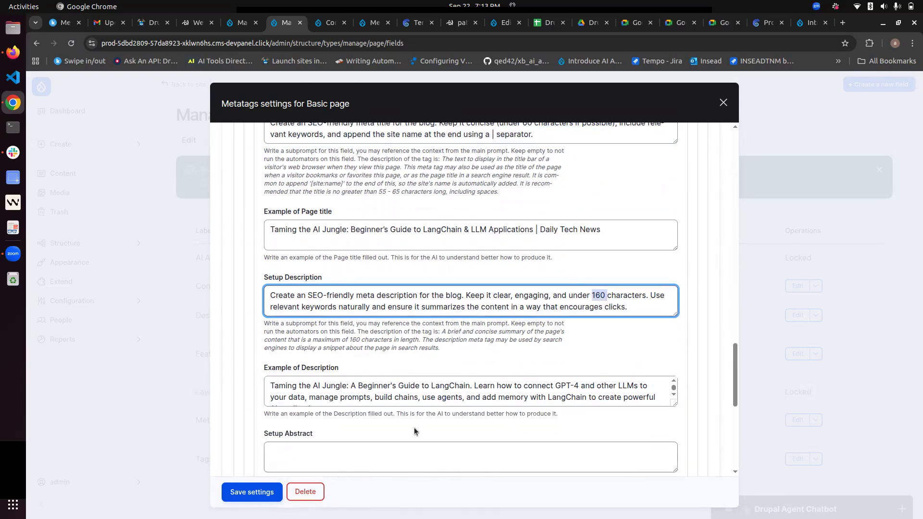
Step: Review the Example of Description text and save the Metatags field settings for the Basic page
scroll(418, 387, "down", 1)
scroll(418, 385, "up", 1)
scroll(418, 384, "down", 1)
scroll(418, 385, "up", 1)
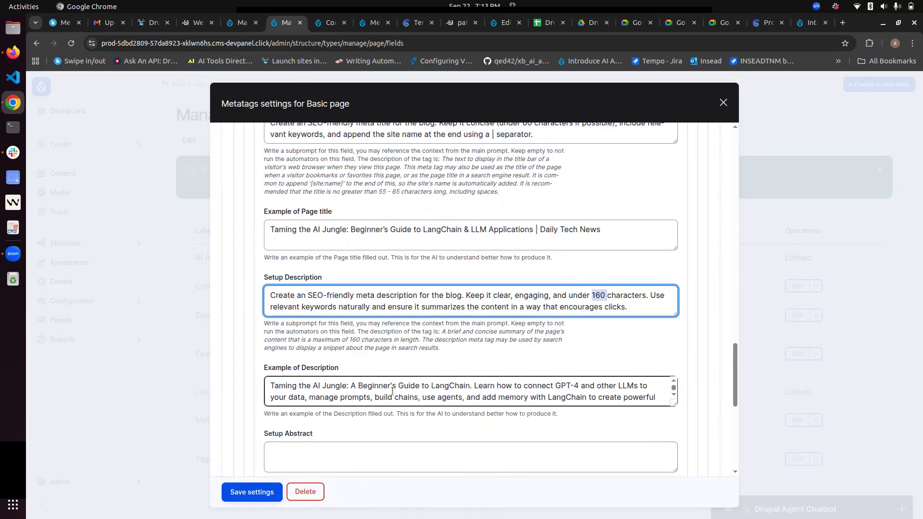
scroll(392, 392, "down", 1)
left_click(251, 494)
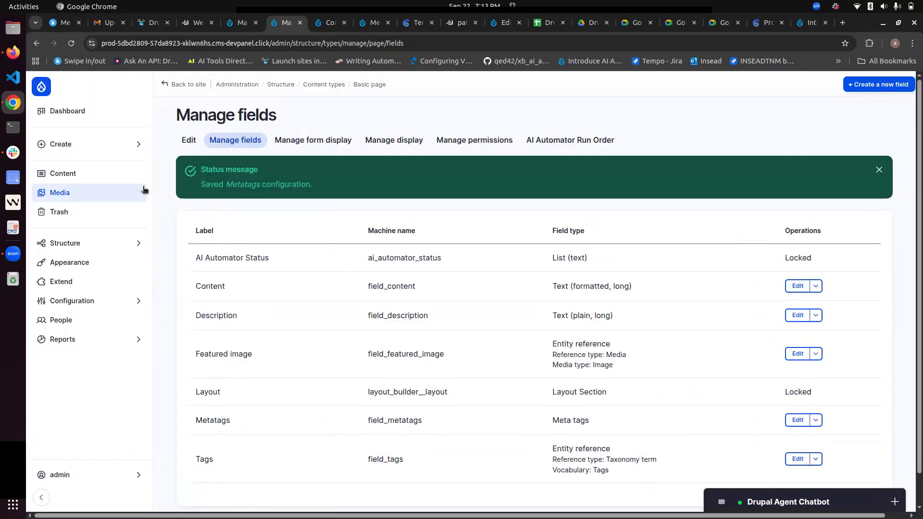
left_click(676, 43)
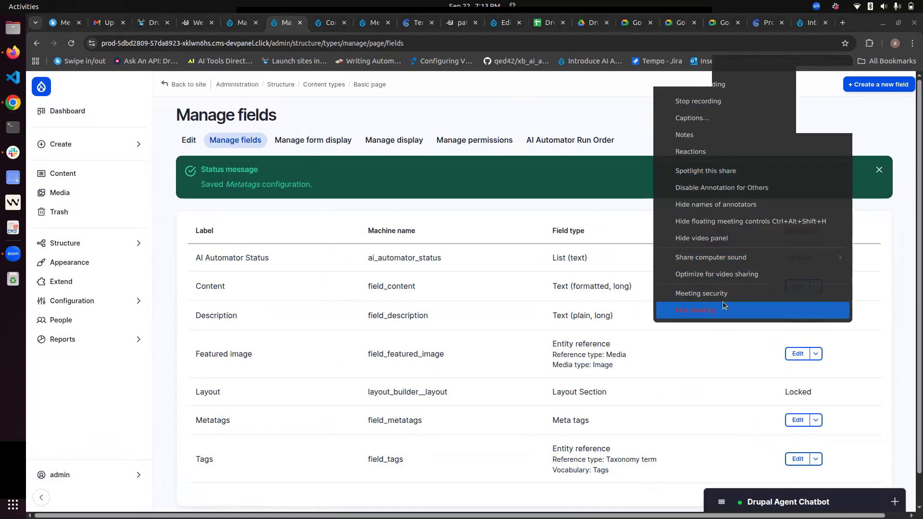
key("Escape")
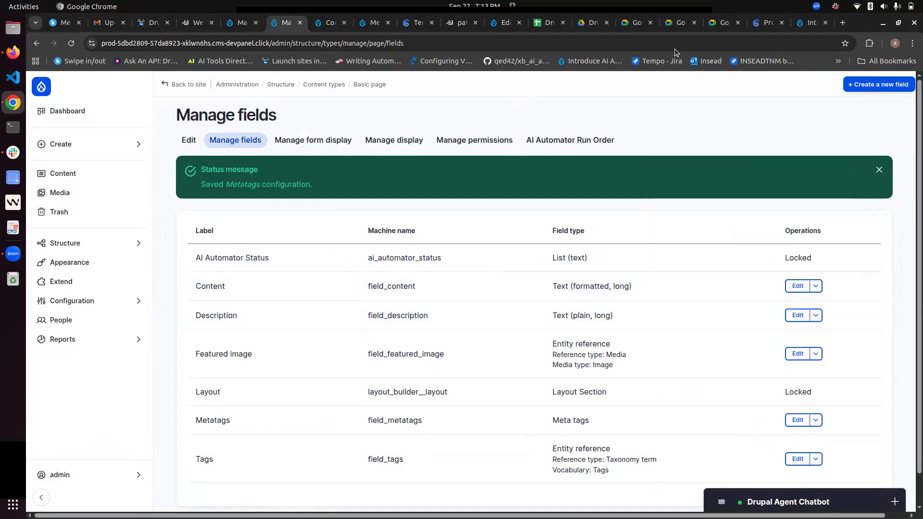